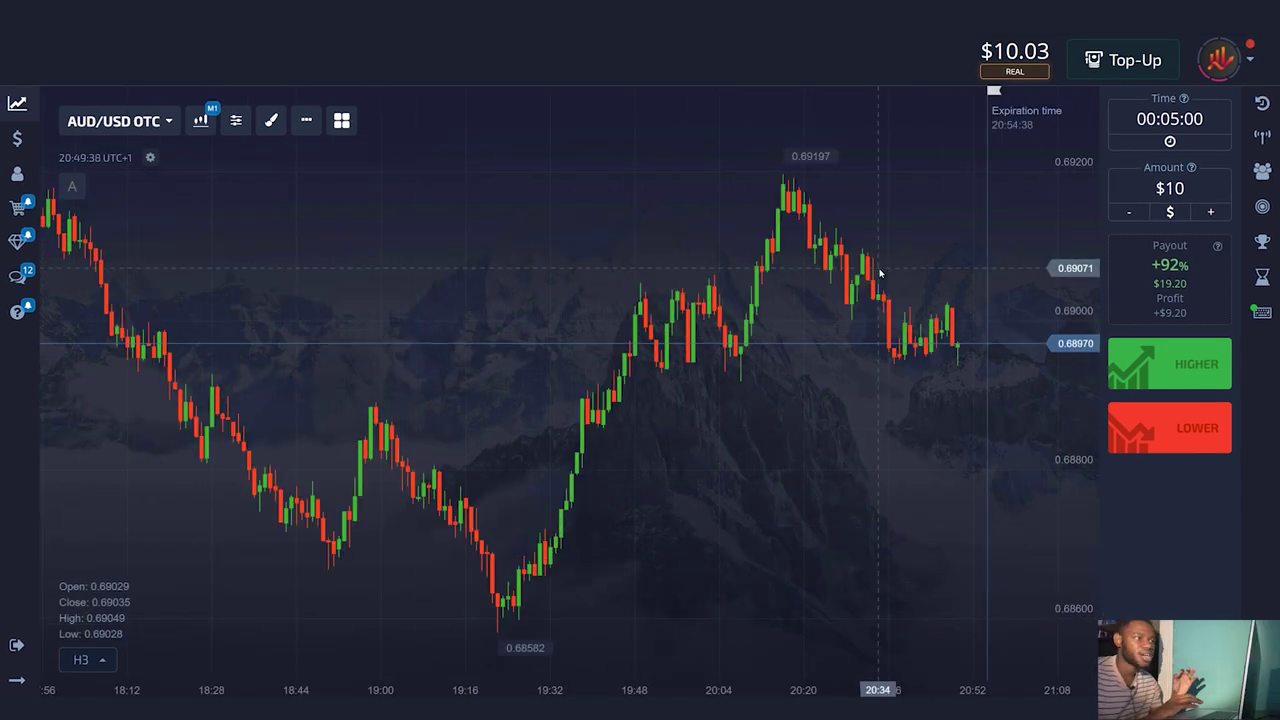
- Add the Aroon 25 indicator to the AUD/USD chart
left_click(202, 121)
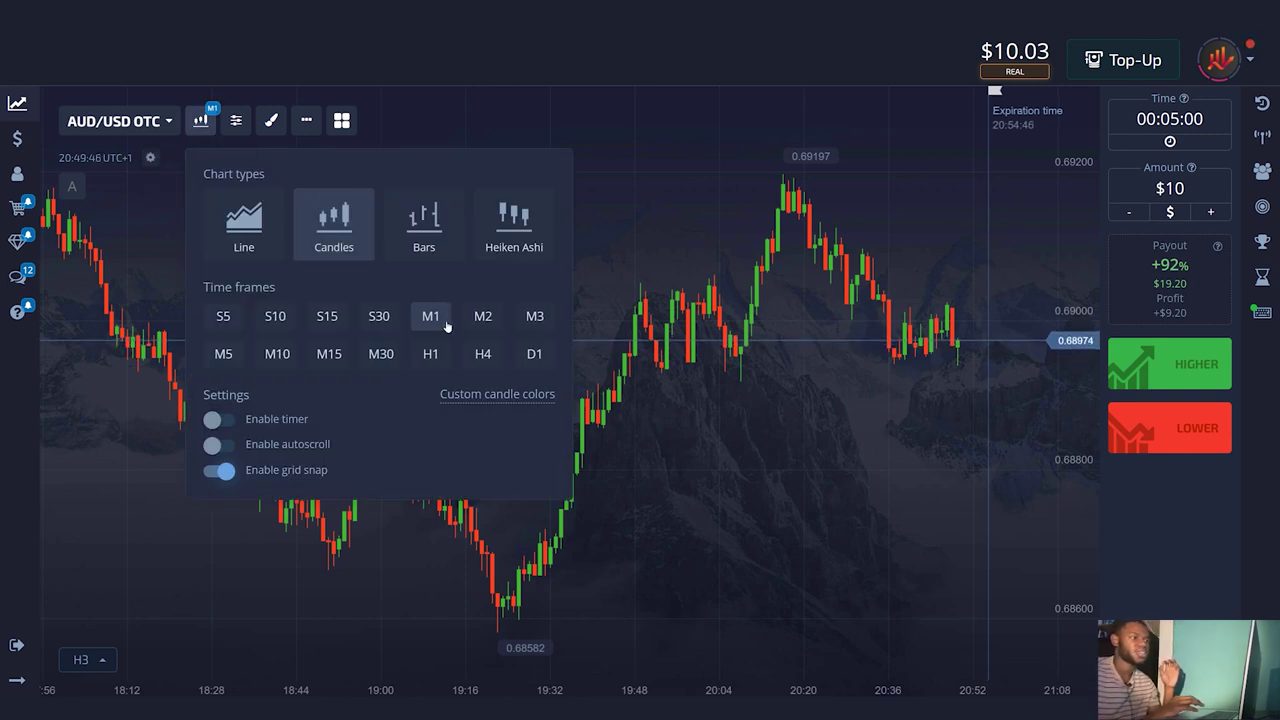
left_click(625, 270)
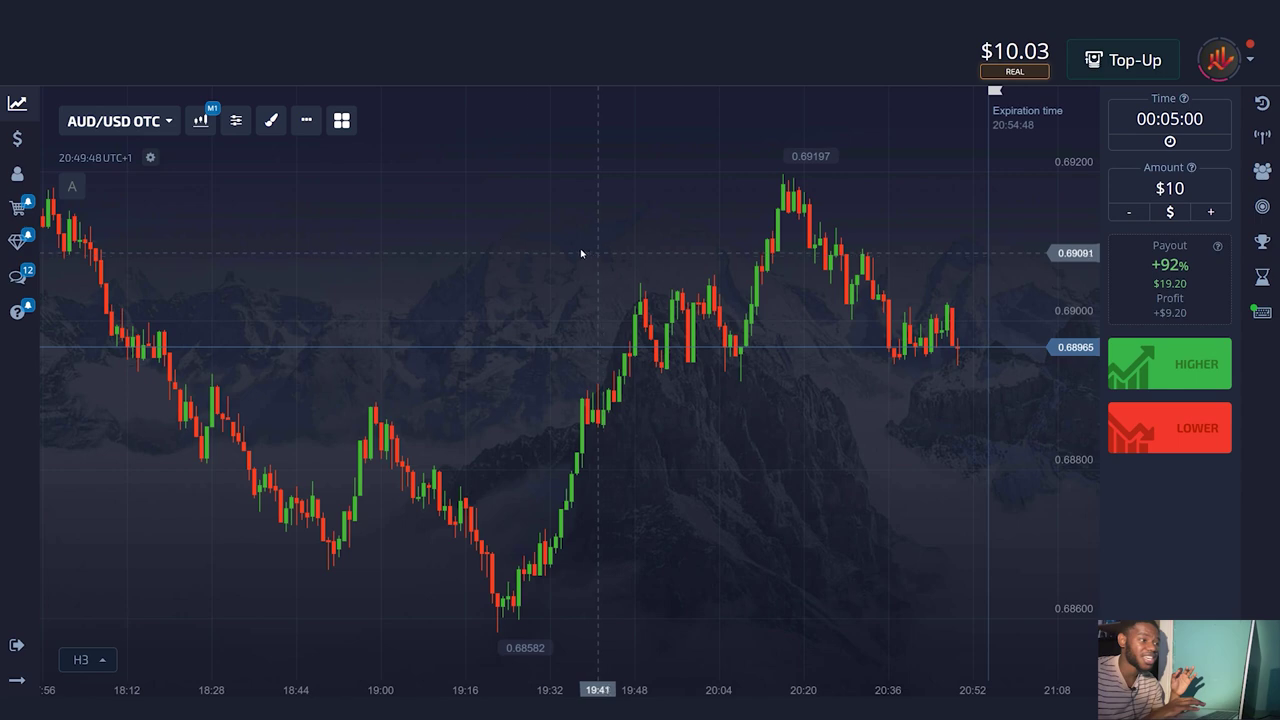
left_click(237, 122)
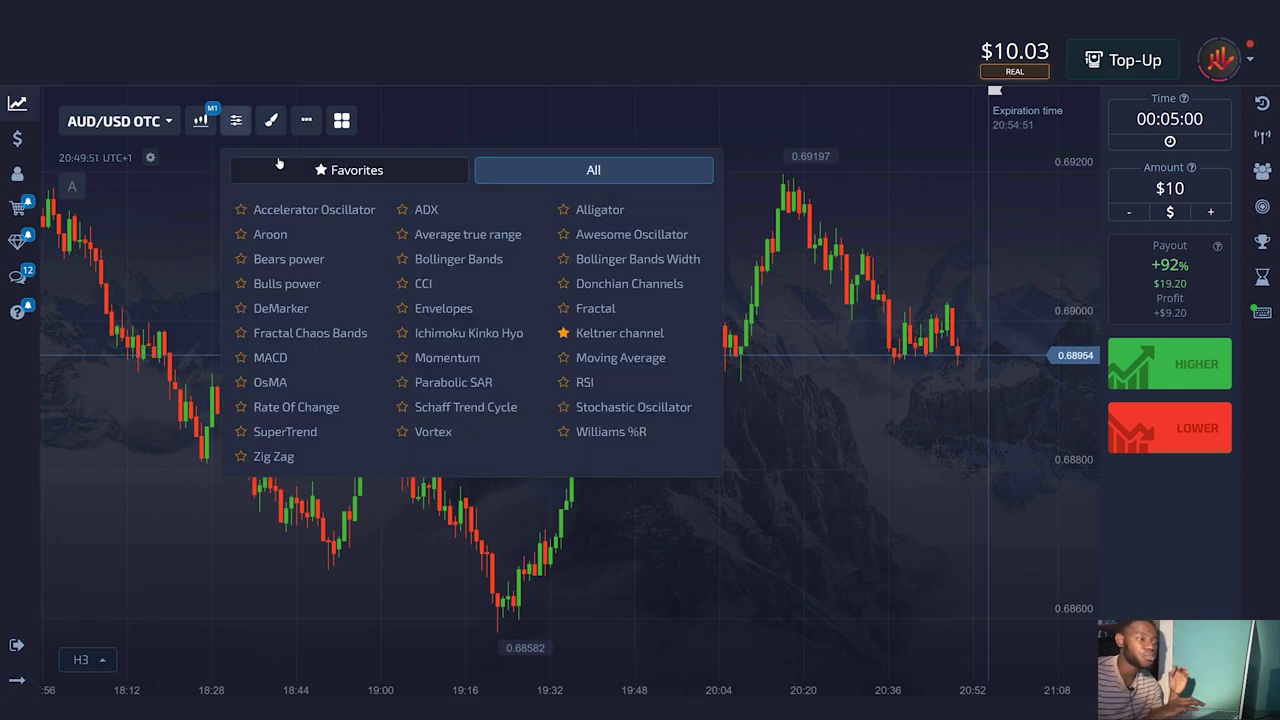
left_click(288, 236)
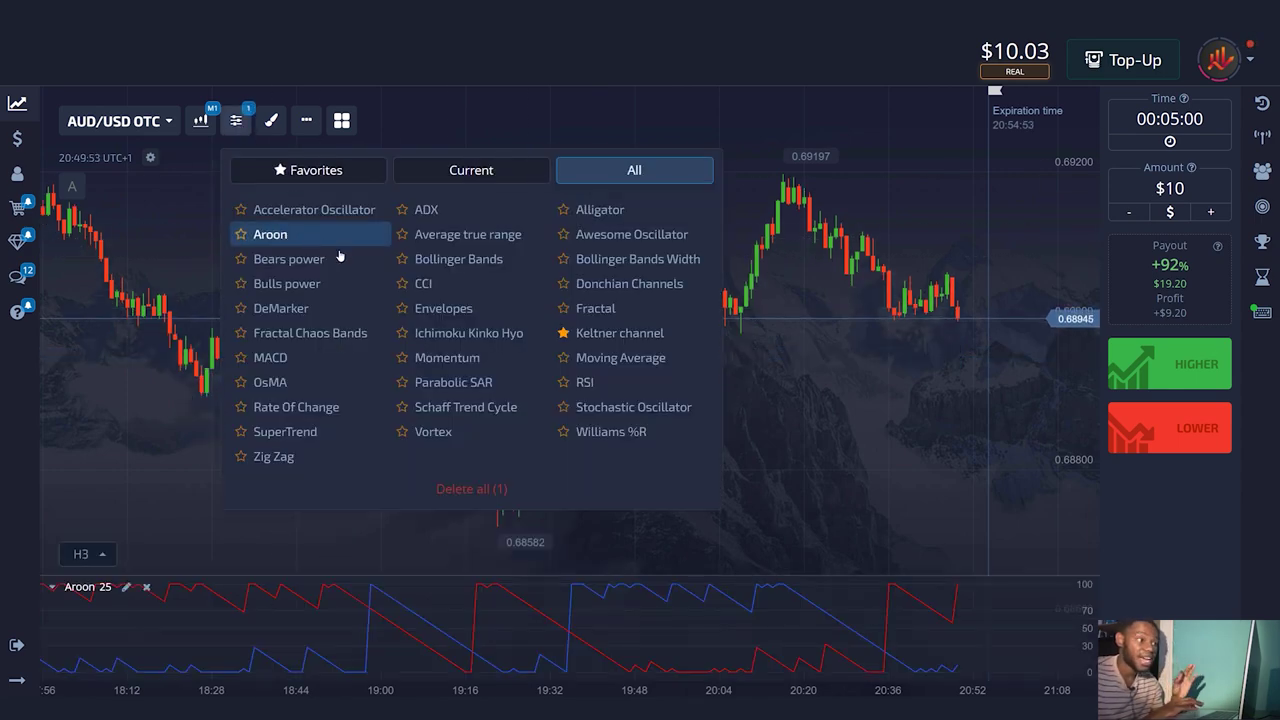
- Add a Moving Average indicator and bring up its settings (period 10, SMA)
left_click(608, 358)
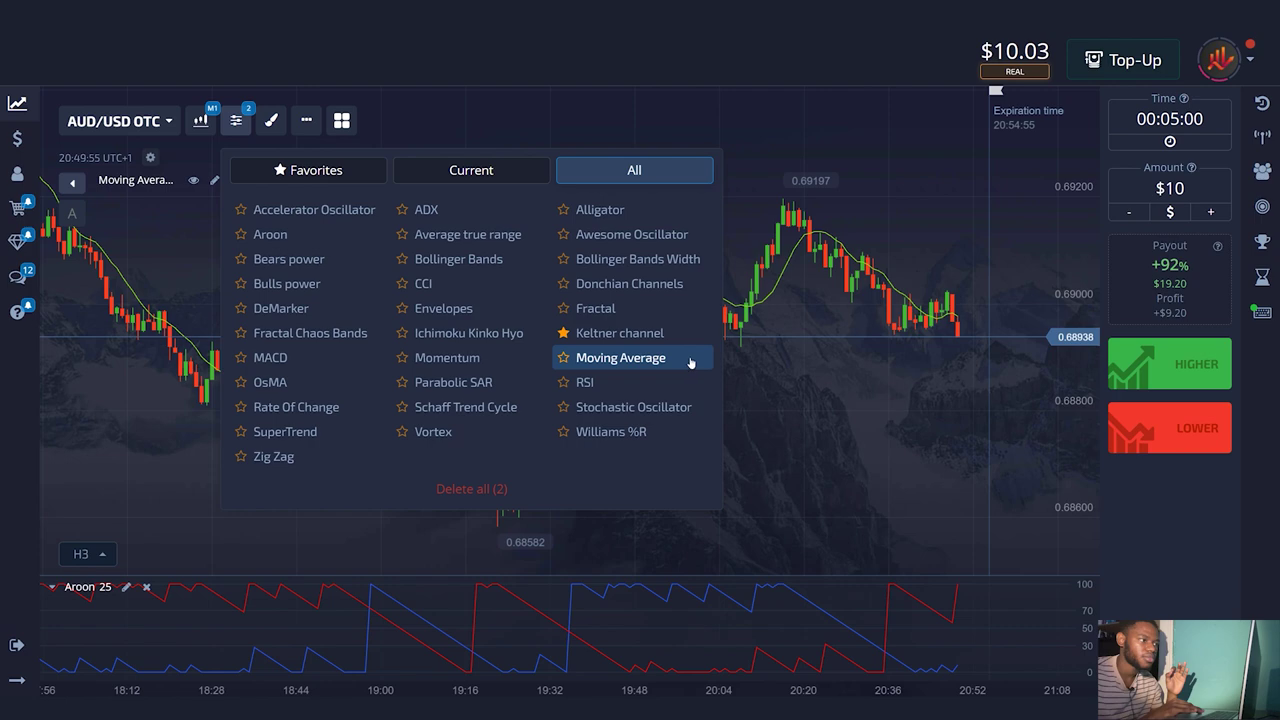
left_click(796, 355)
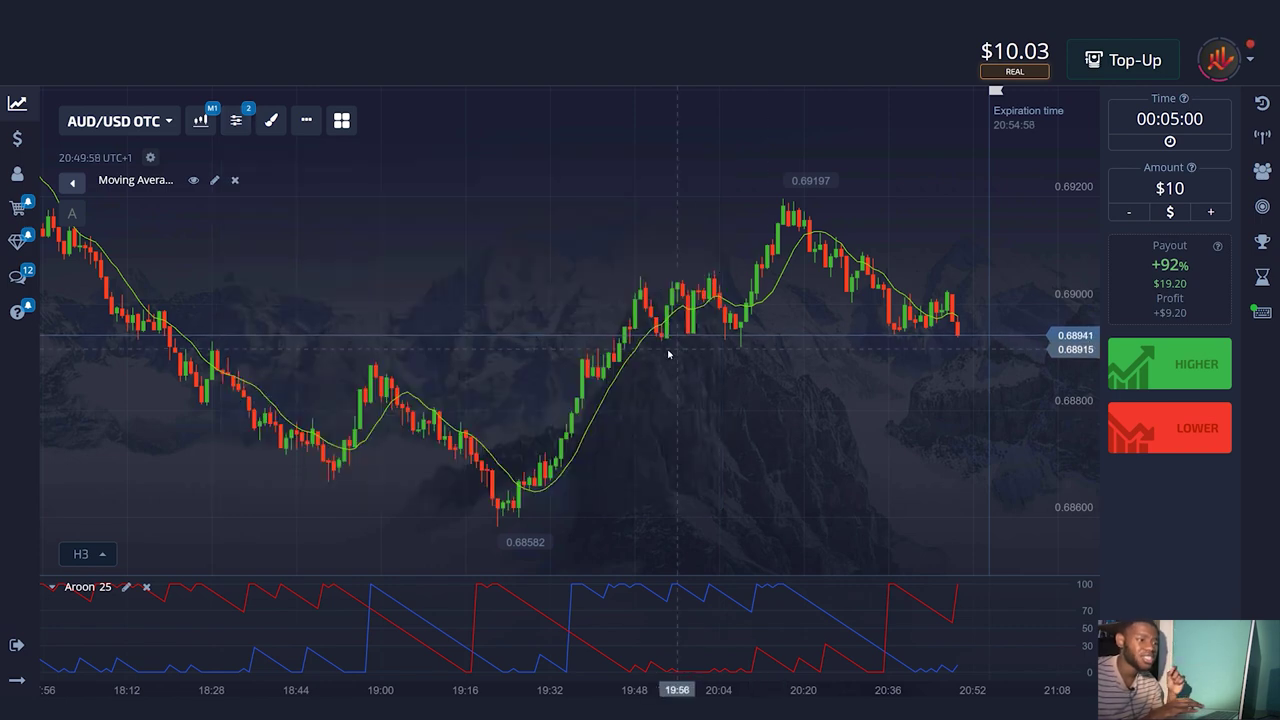
left_click(214, 180)
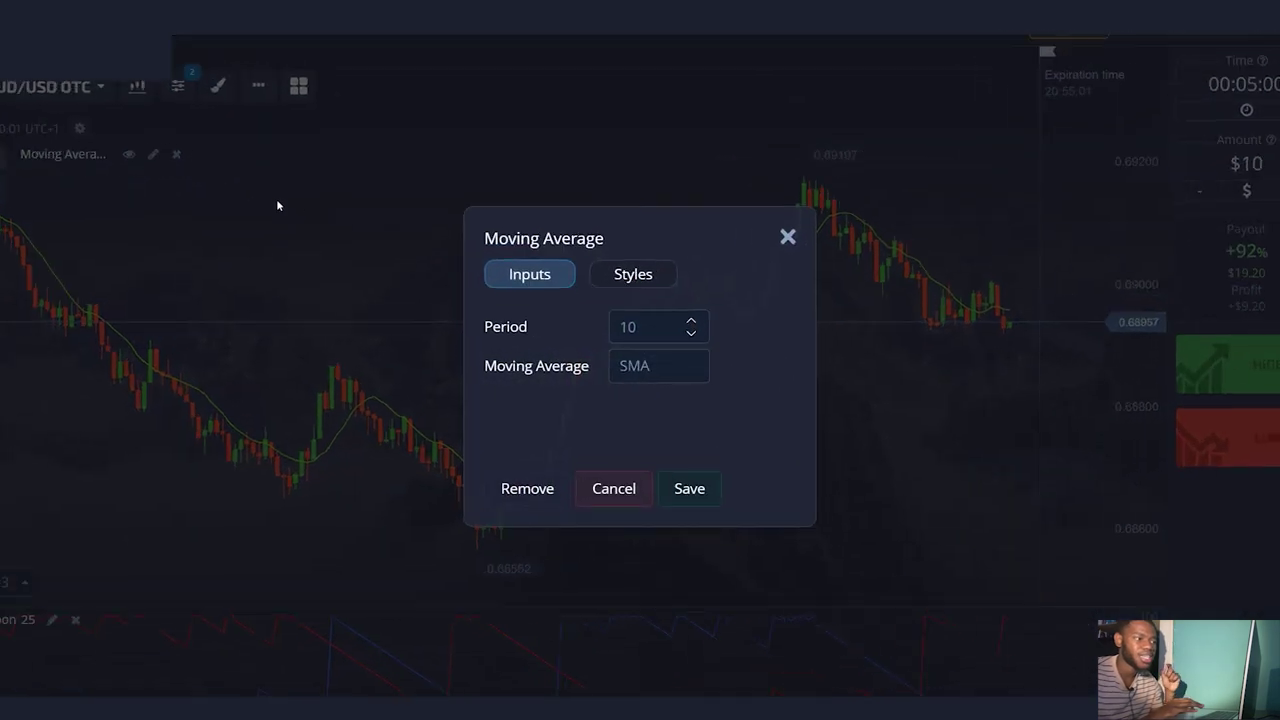
- Set the moving average period to 30 and its type to EMA
left_click(640, 327)
double_click(632, 327)
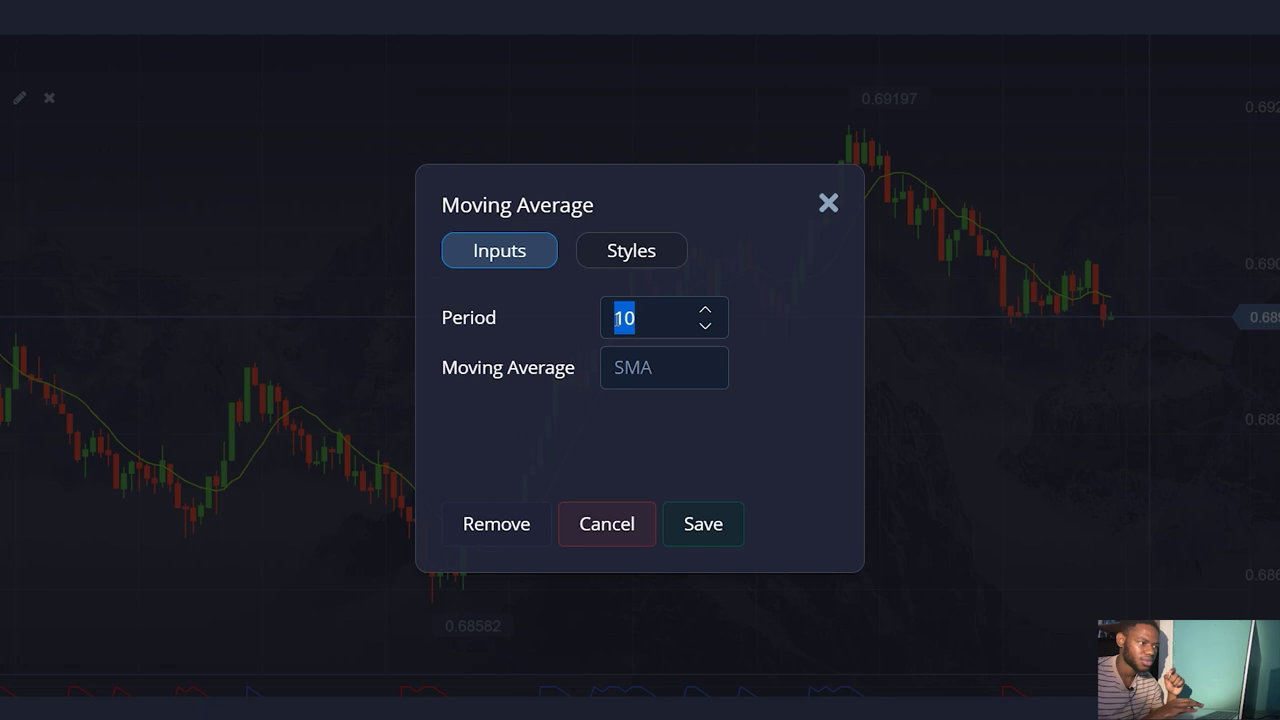
type("30")
left_click(624, 367)
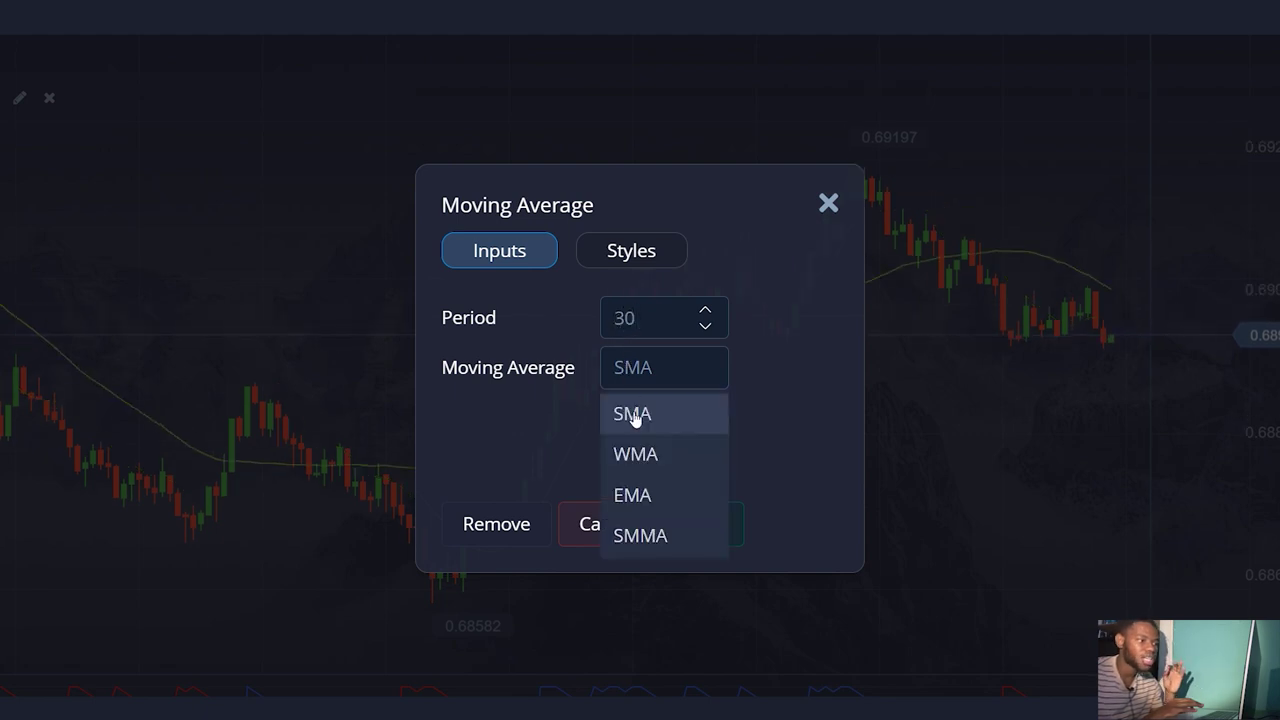
left_click(634, 494)
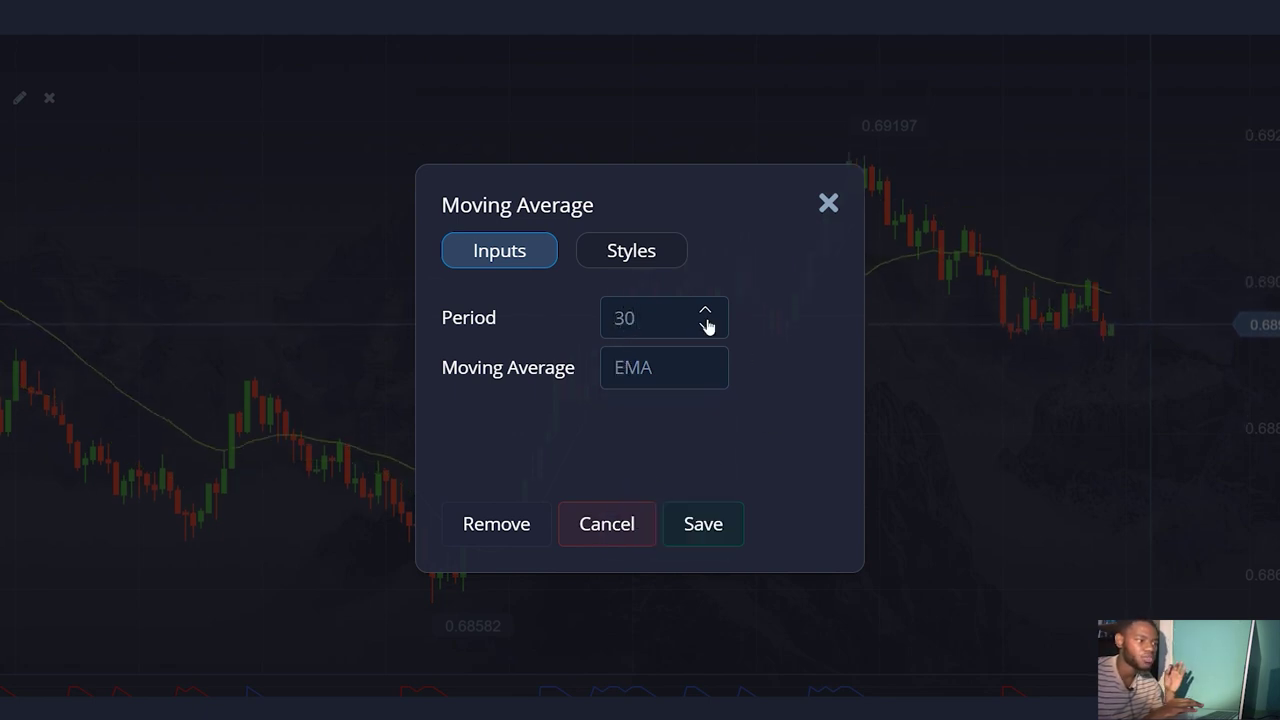
- Style the EMA line white at 2px width and save the settings
left_click(638, 258)
left_click(610, 318)
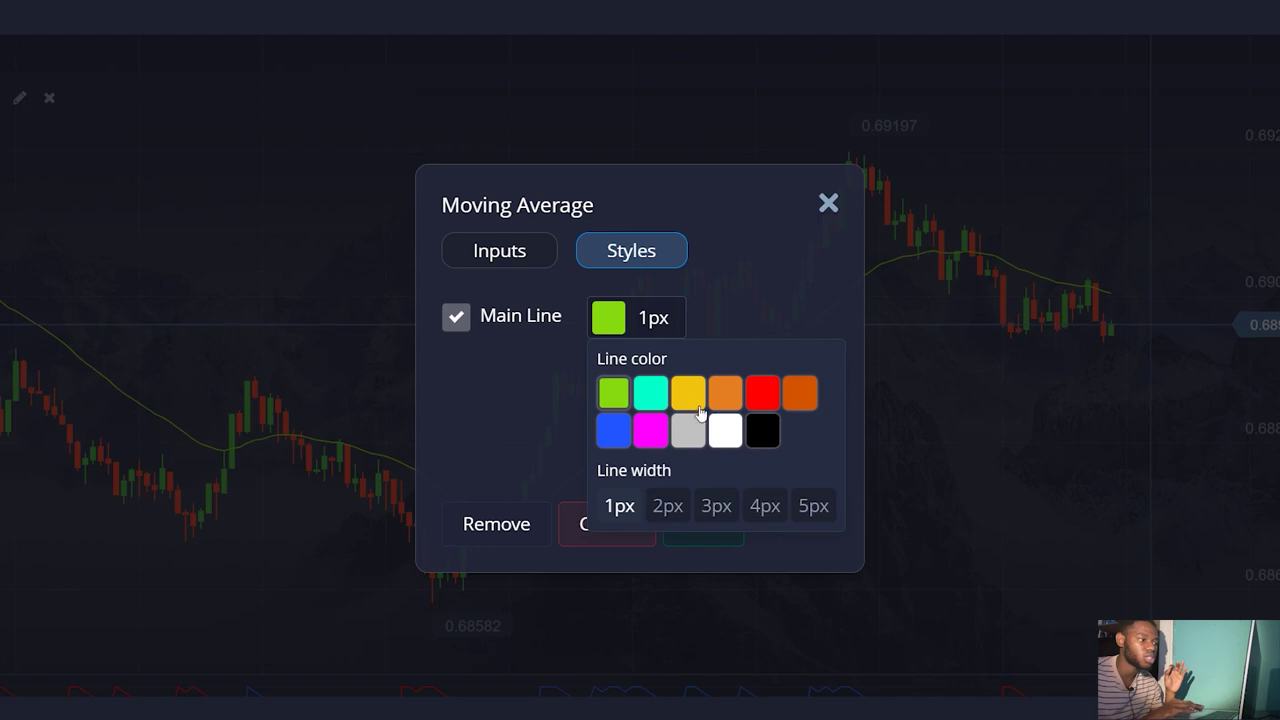
left_click(726, 430)
left_click(667, 506)
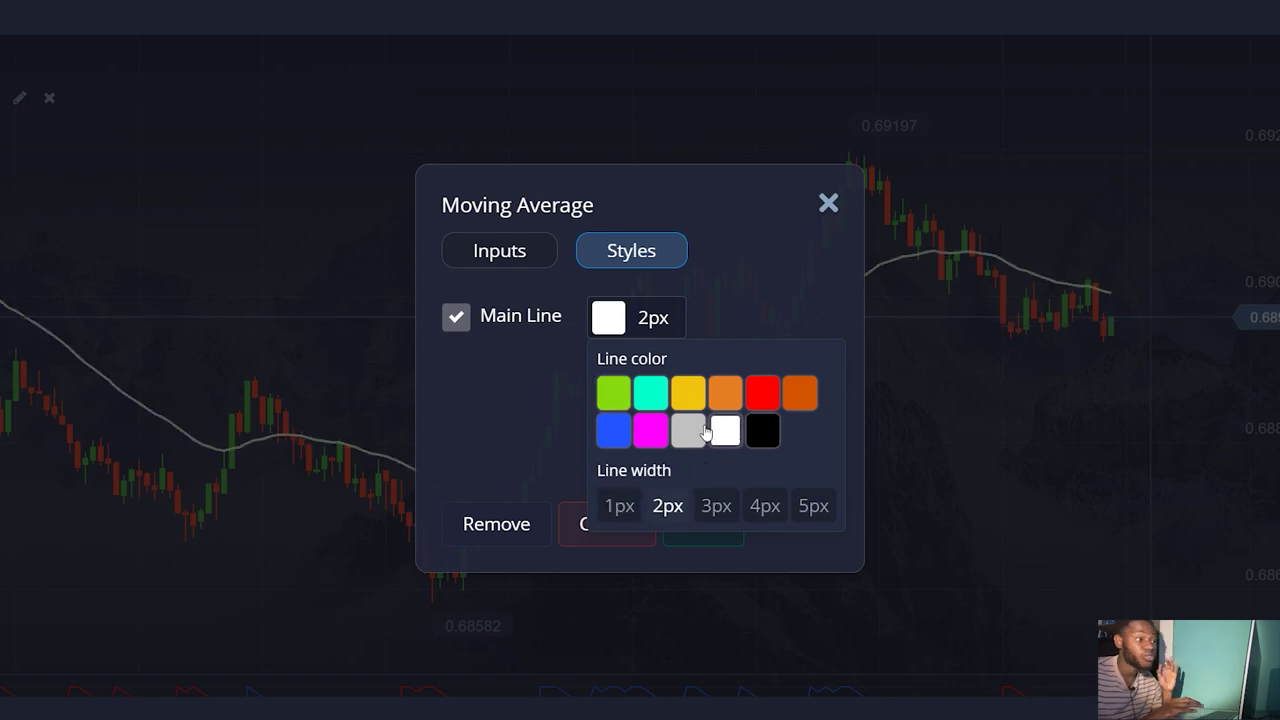
left_click(763, 320)
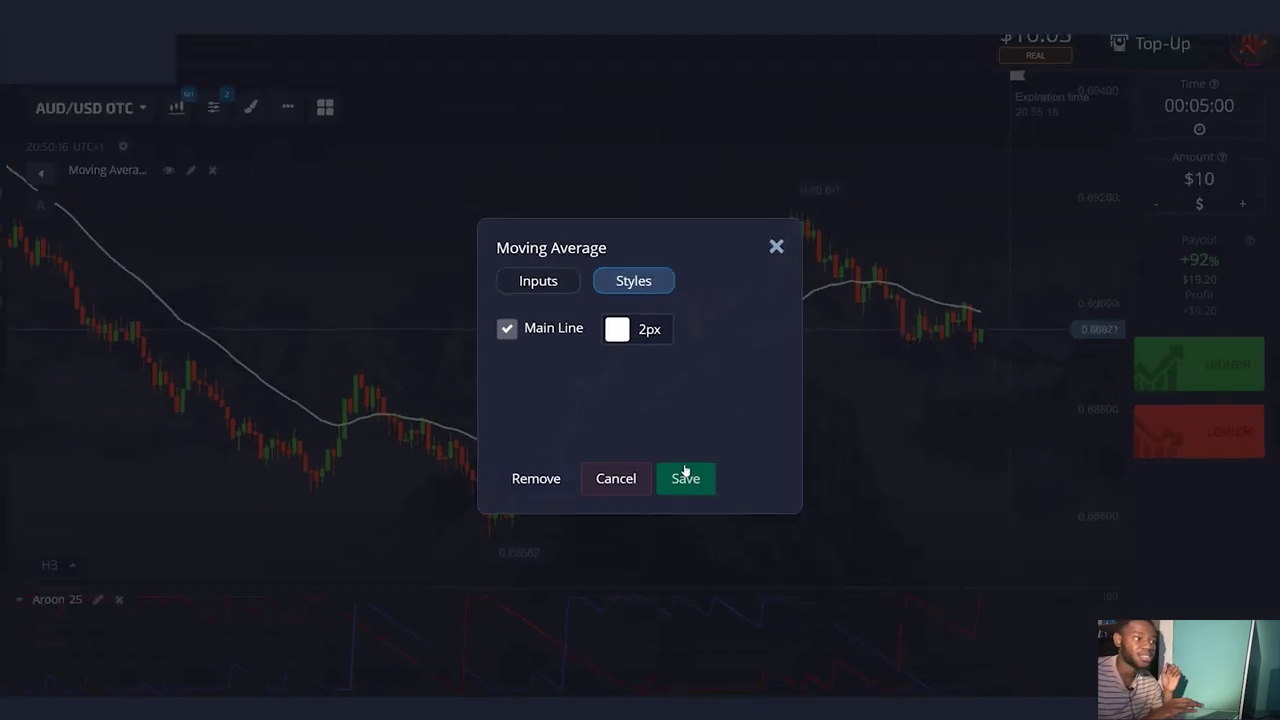
left_click(686, 474)
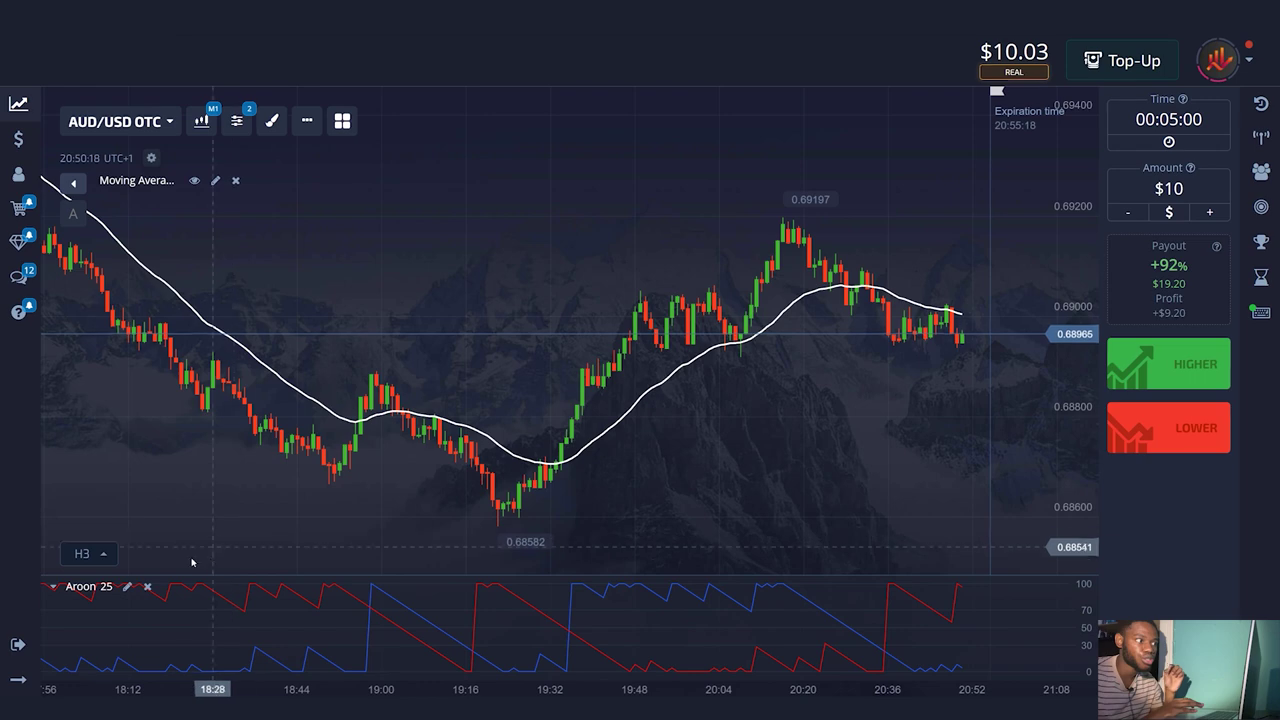
- Set the Aroon up and down line widths to 2px and save
left_click(127, 586)
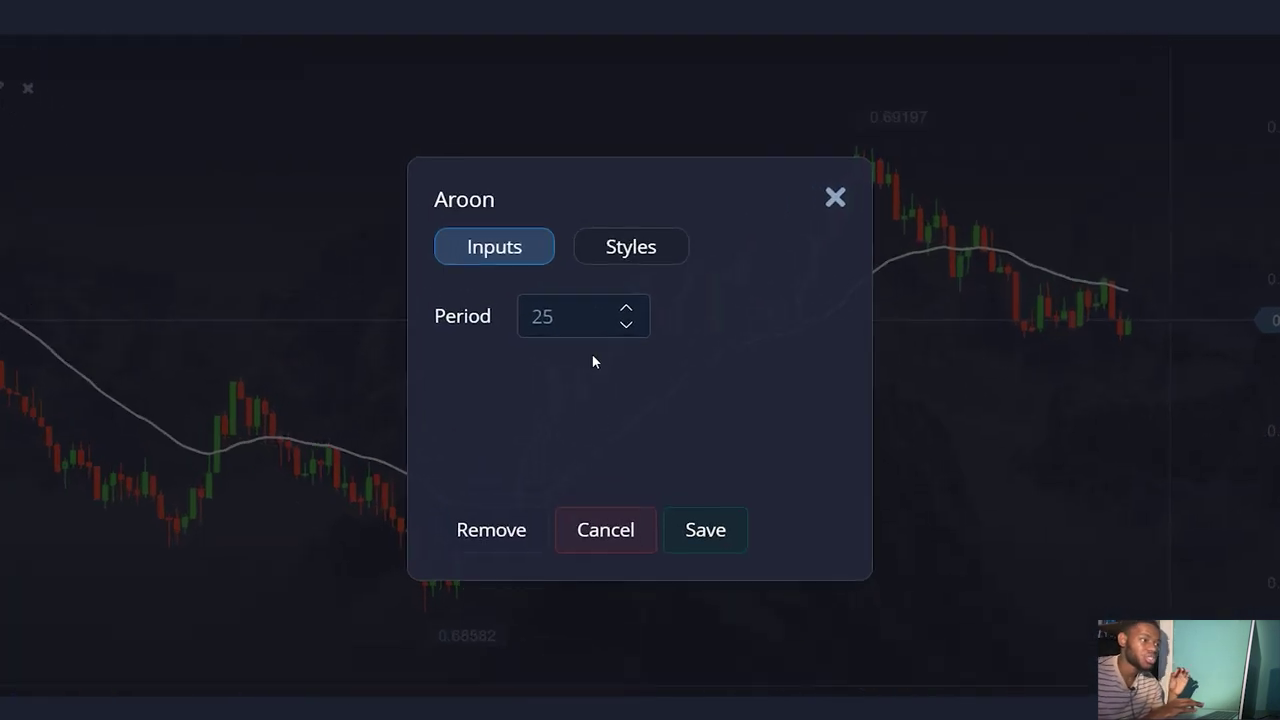
left_click(639, 252)
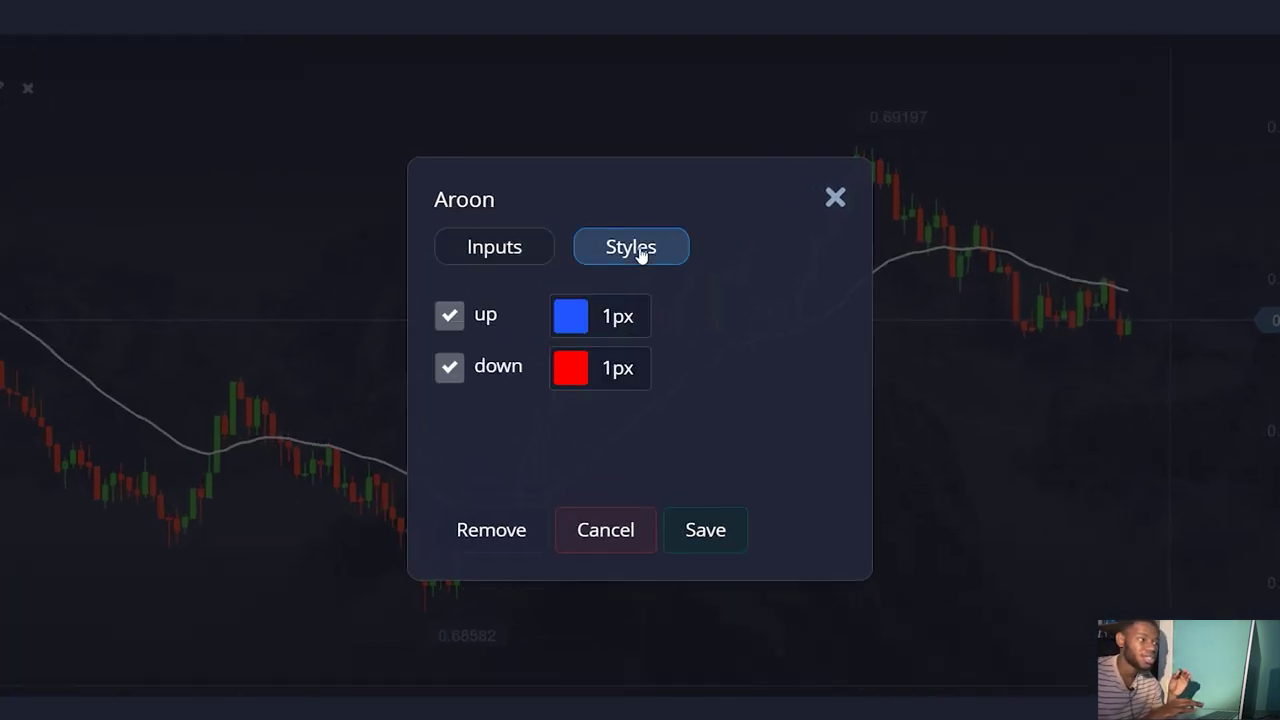
left_click(571, 308)
left_click(630, 511)
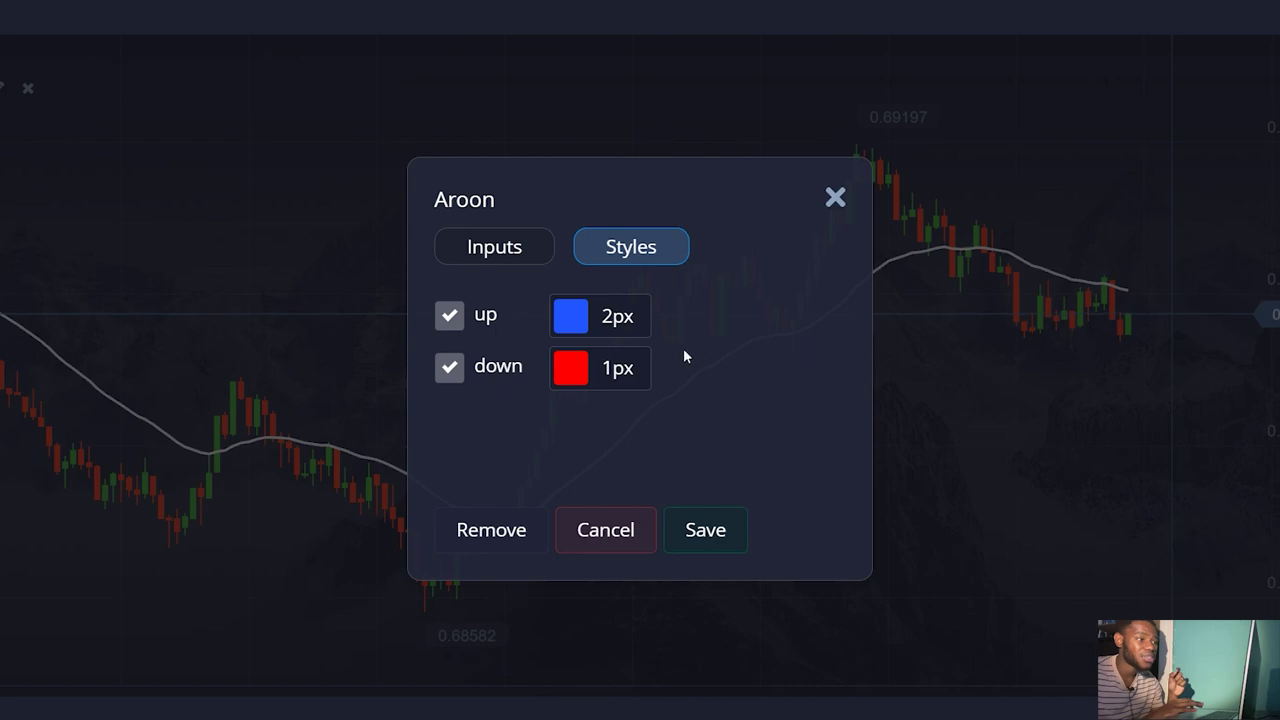
left_click(587, 380)
left_click(632, 563)
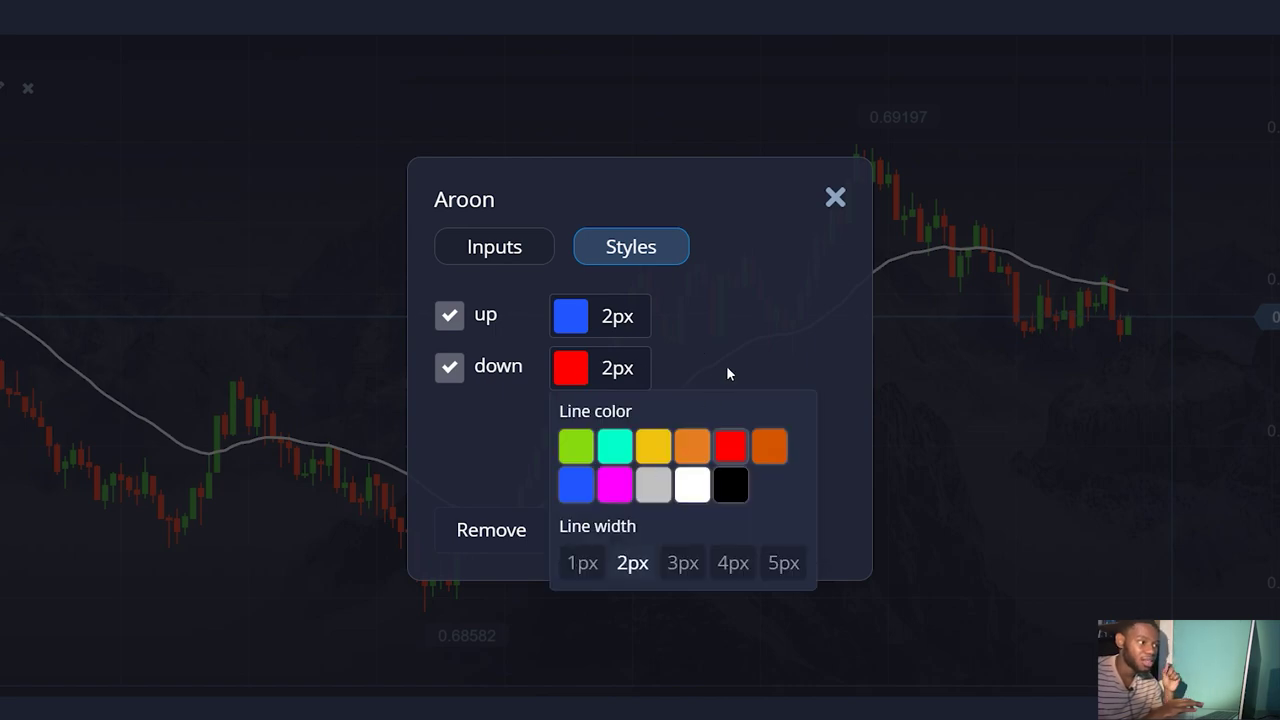
left_click(725, 366)
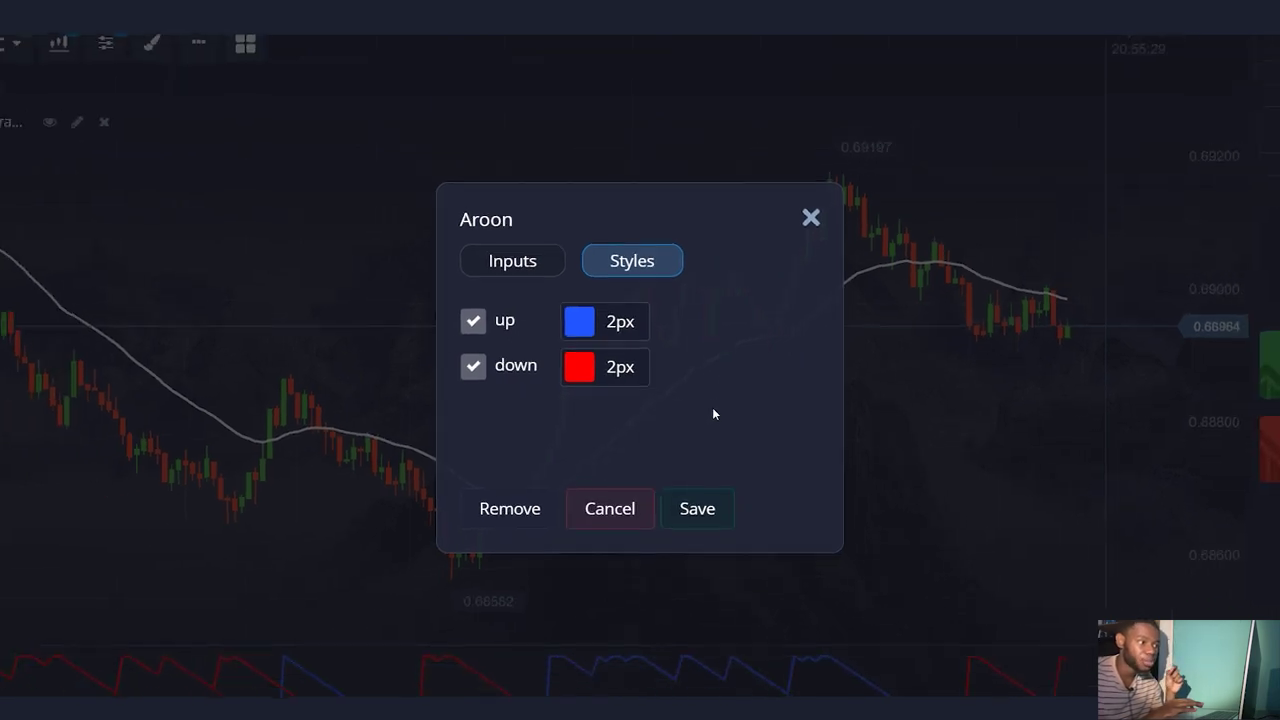
left_click(697, 508)
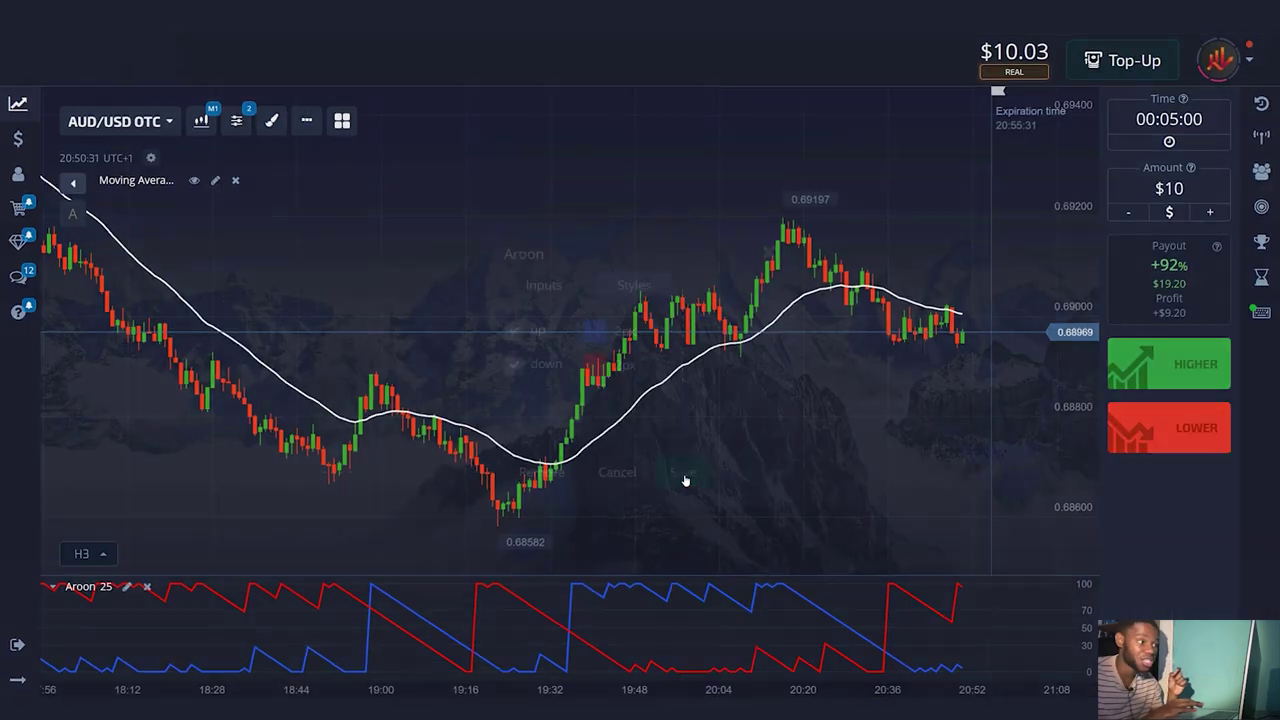
scroll(737, 462, "up", 3)
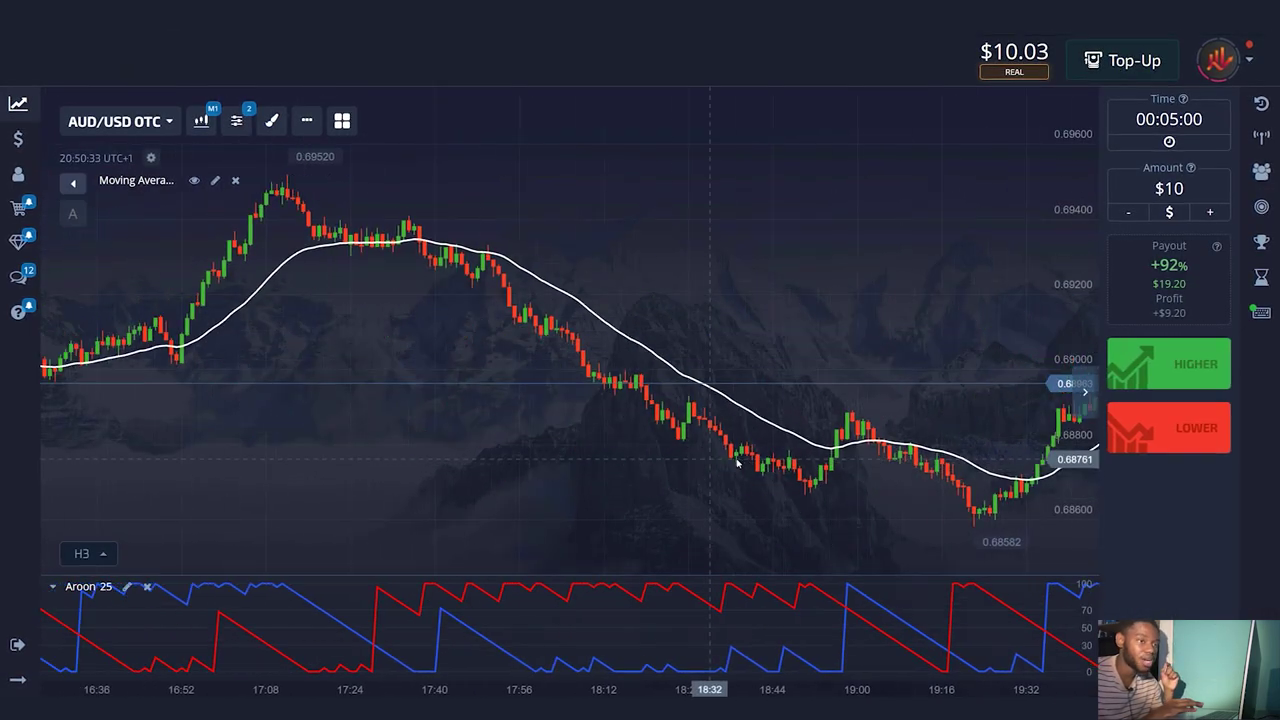
- Pan back in history, capture the chart, and mark the upward crossover with boxes and a rising arrow
scroll(737, 462, "down", 2)
left_click_drag(266, 509, 880, 451)
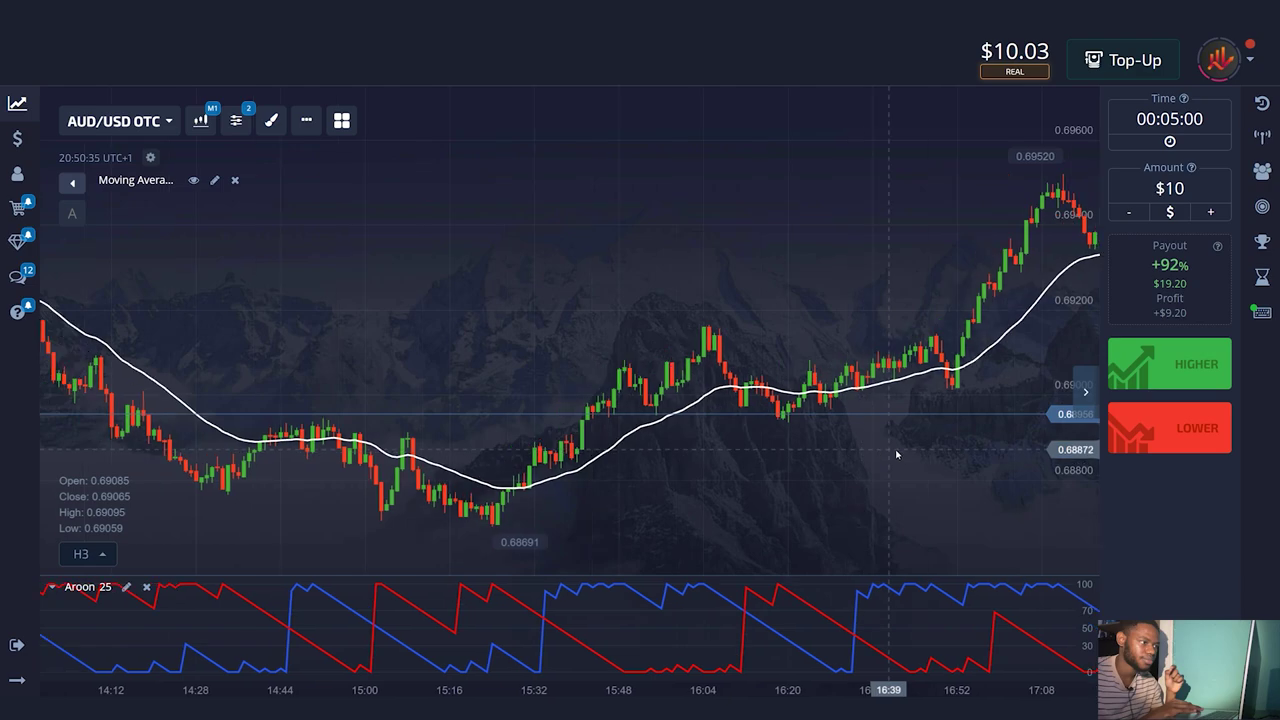
left_click_drag(263, 486, 840, 455)
left_click_drag(520, 475, 770, 482)
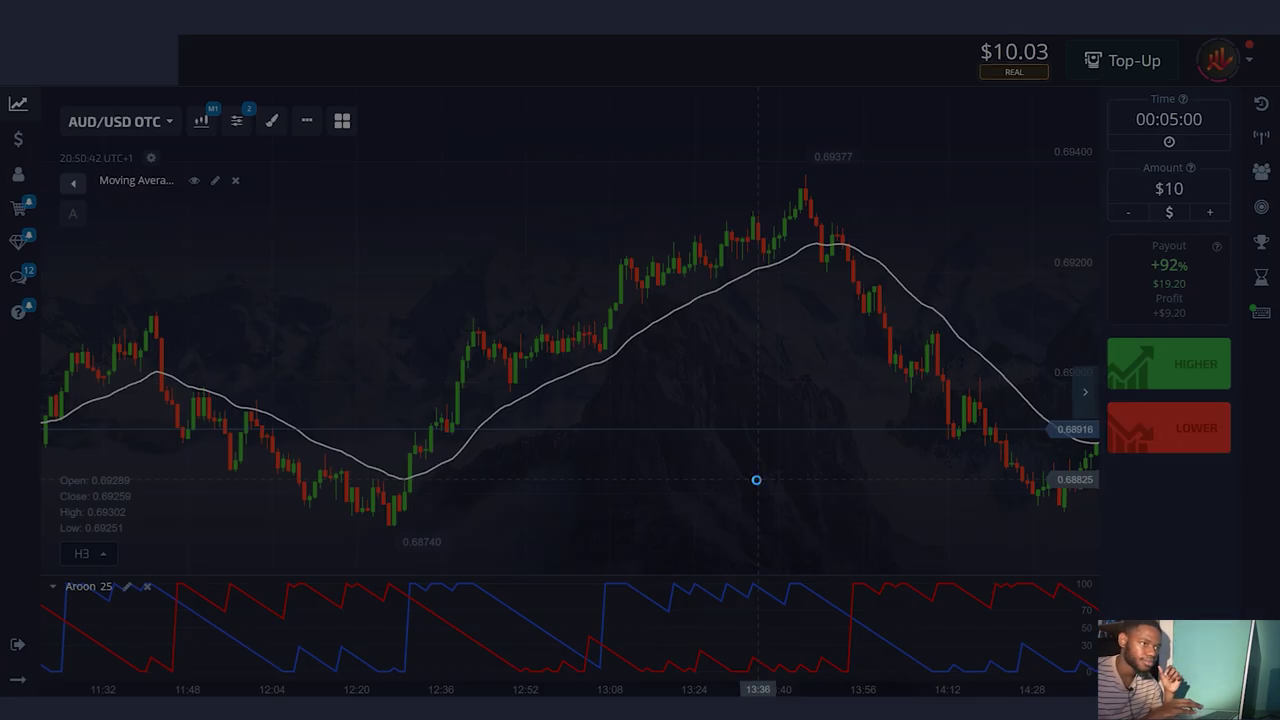
left_click_drag(287, 147, 978, 670)
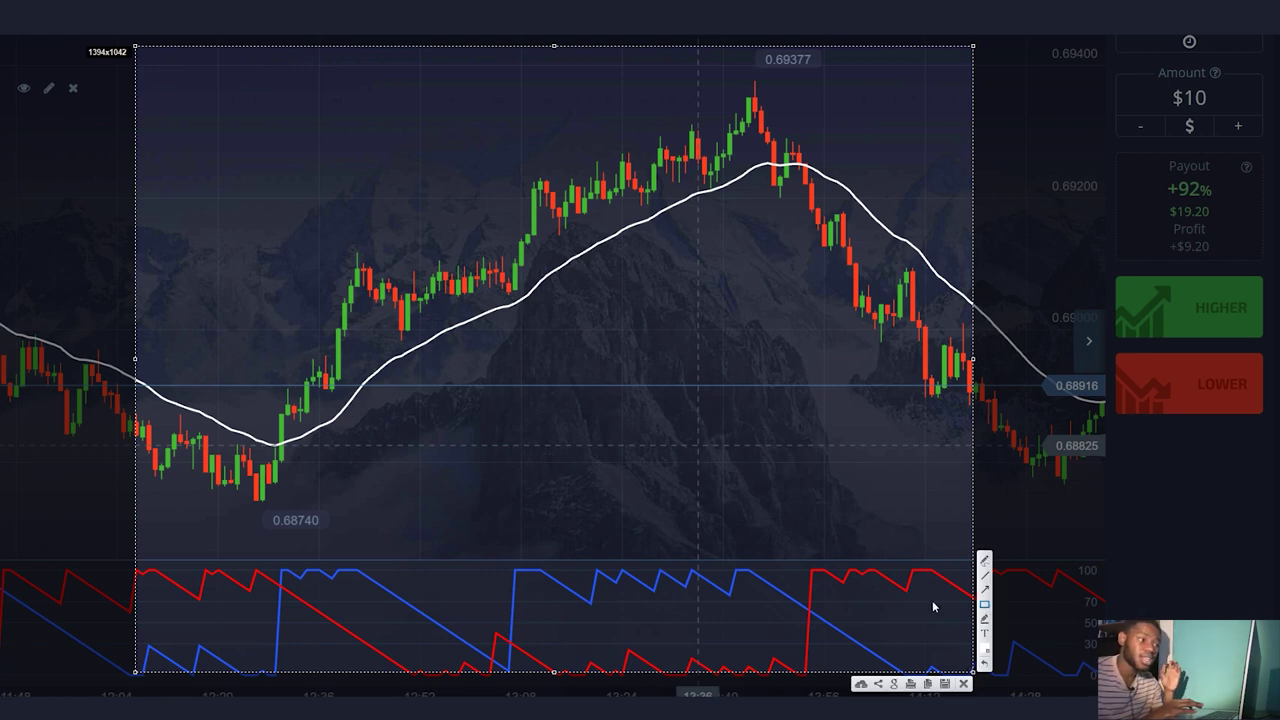
left_click_drag(268, 570, 303, 603)
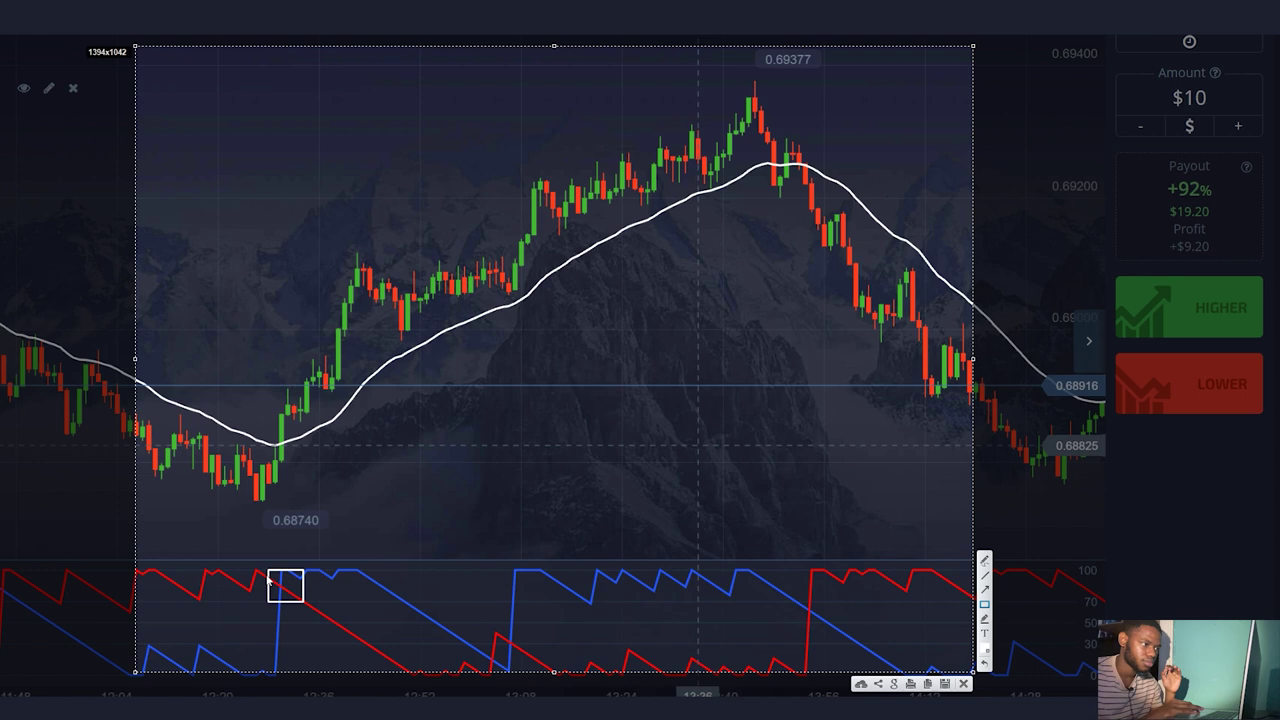
left_click_drag(261, 432, 295, 461)
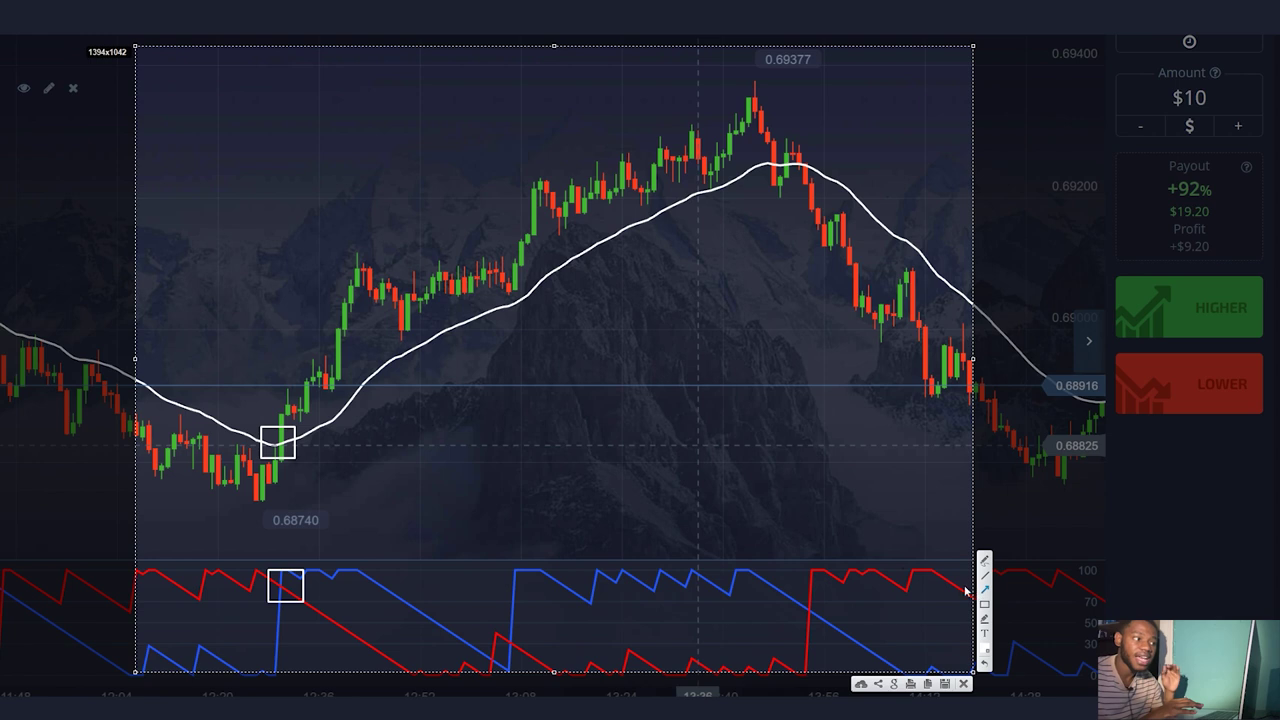
left_click_drag(320, 458, 470, 341)
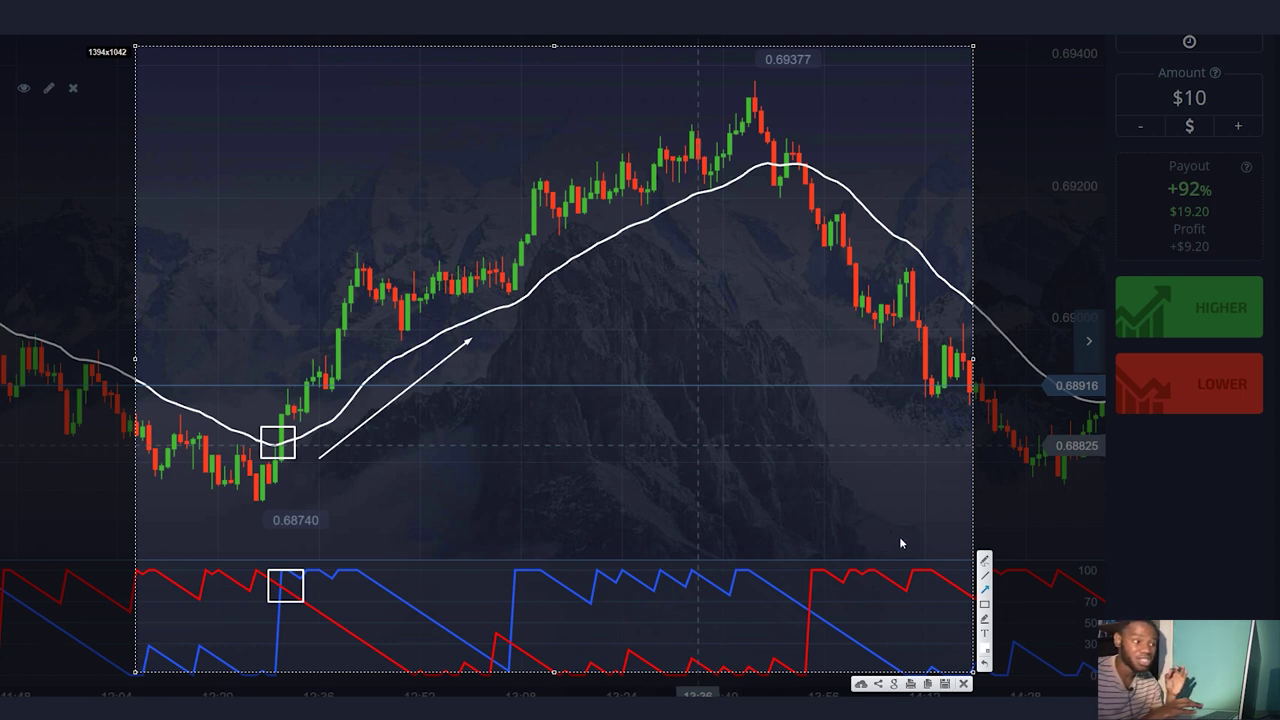
- Box the downward Aroon and EMA crossovers, draw a downtrend arrow, and close the capture
left_click_drag(800, 594, 826, 623)
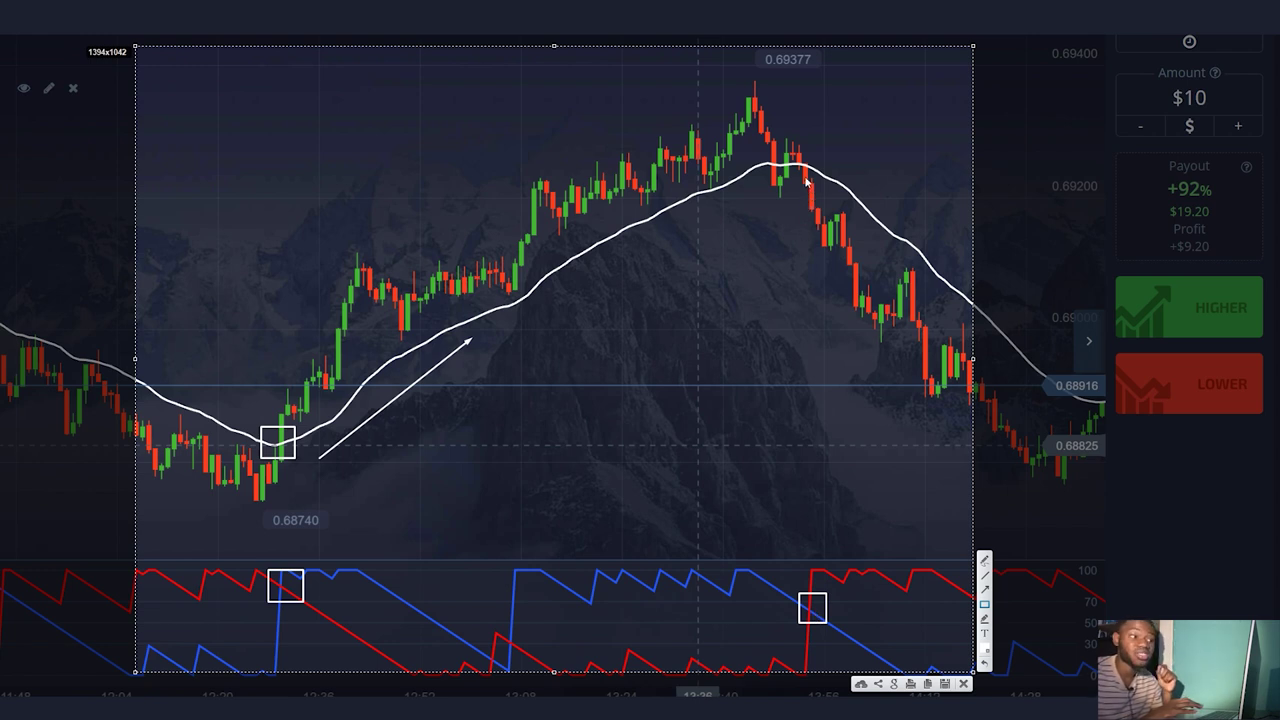
left_click_drag(788, 148, 825, 195)
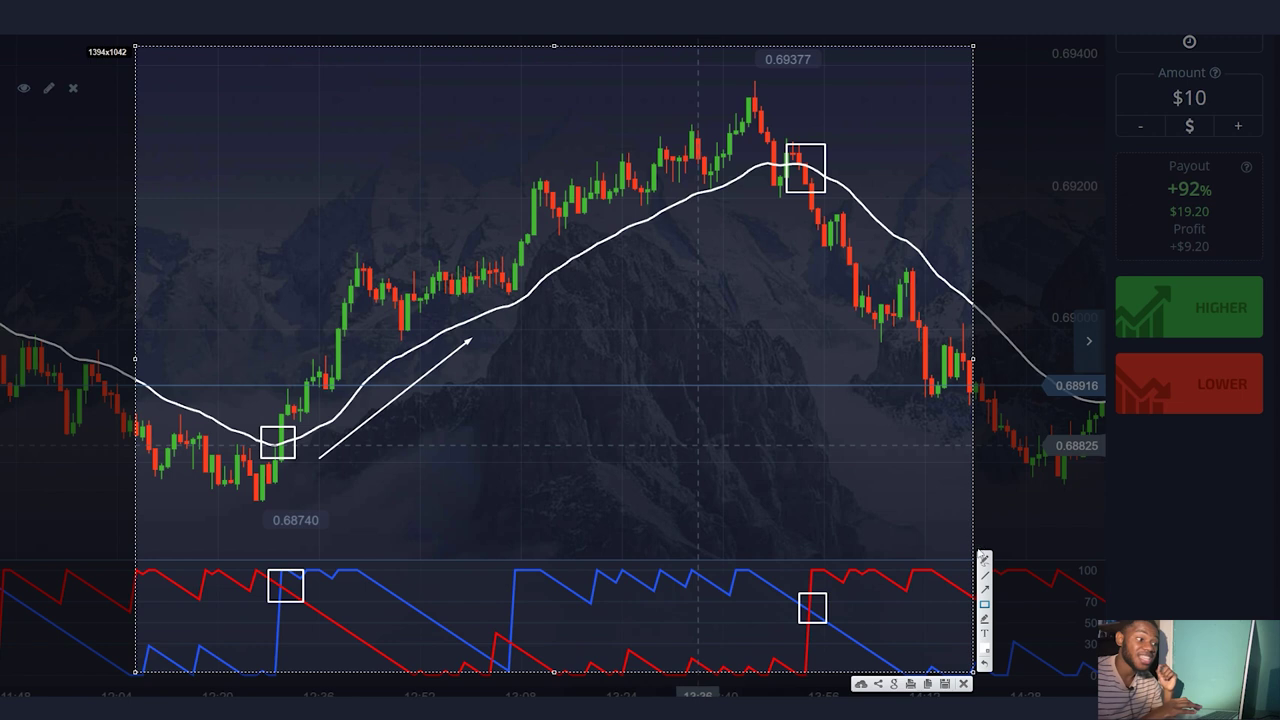
left_click_drag(786, 214, 890, 368)
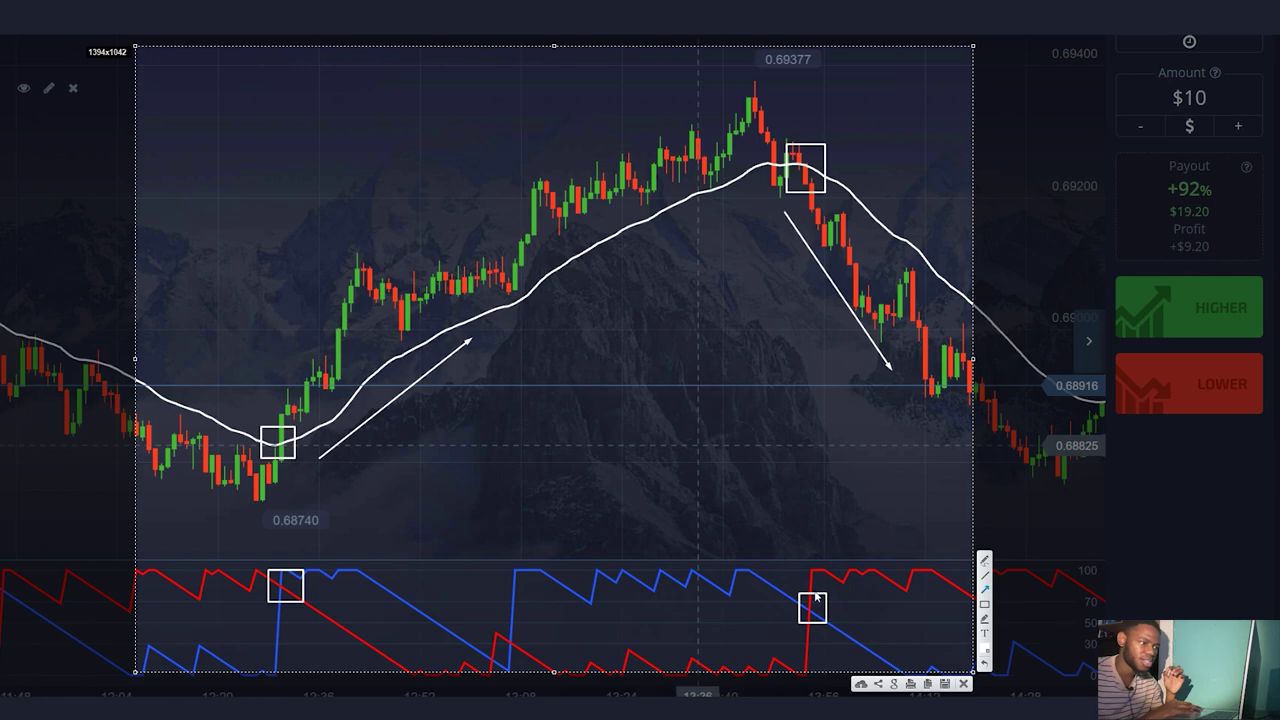
key("Escape")
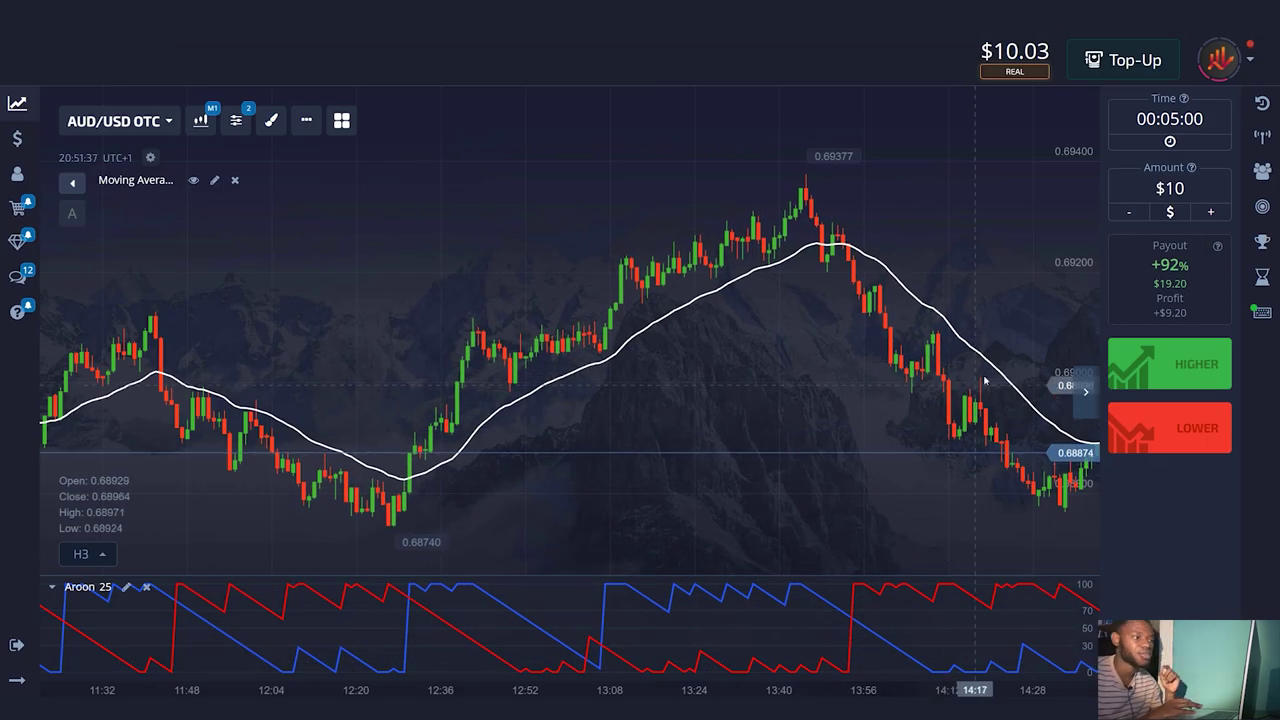
- Pan the AUD/USD OTC chart forward through later candles to the most recent ones
left_click_drag(1020, 340, 624, 430)
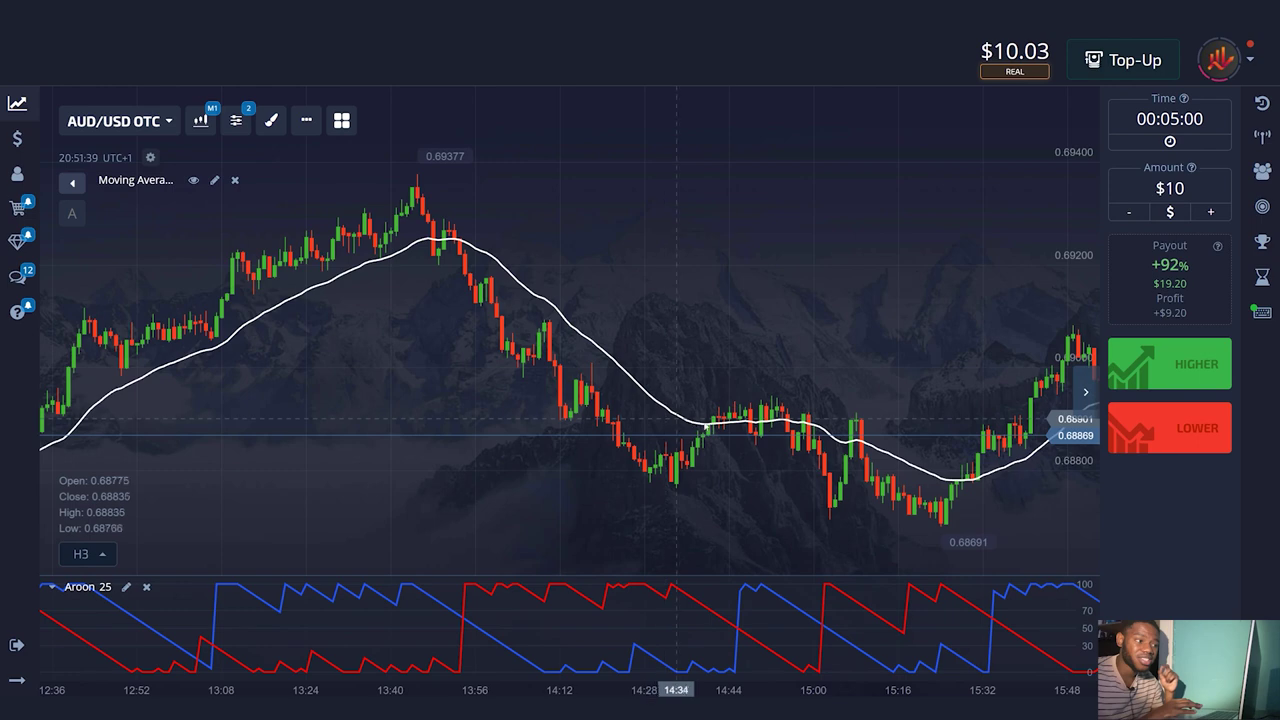
left_click_drag(999, 447, 481, 478)
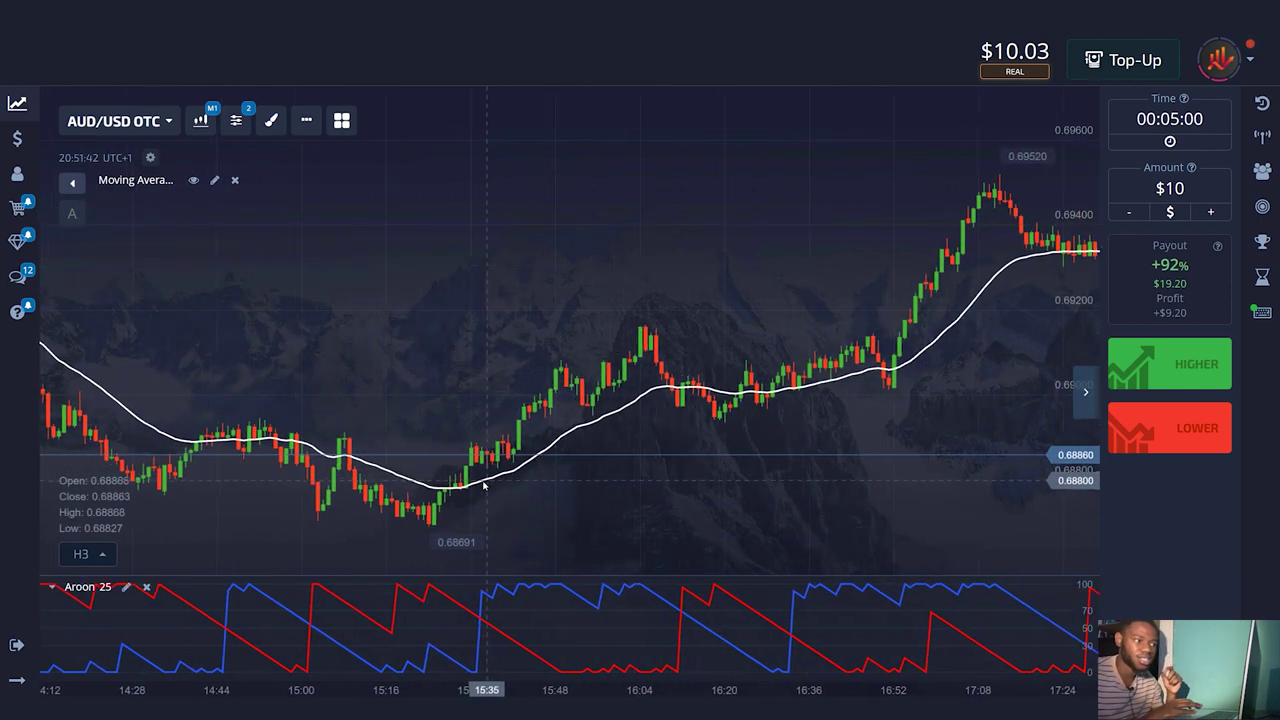
left_click_drag(975, 458, 436, 498)
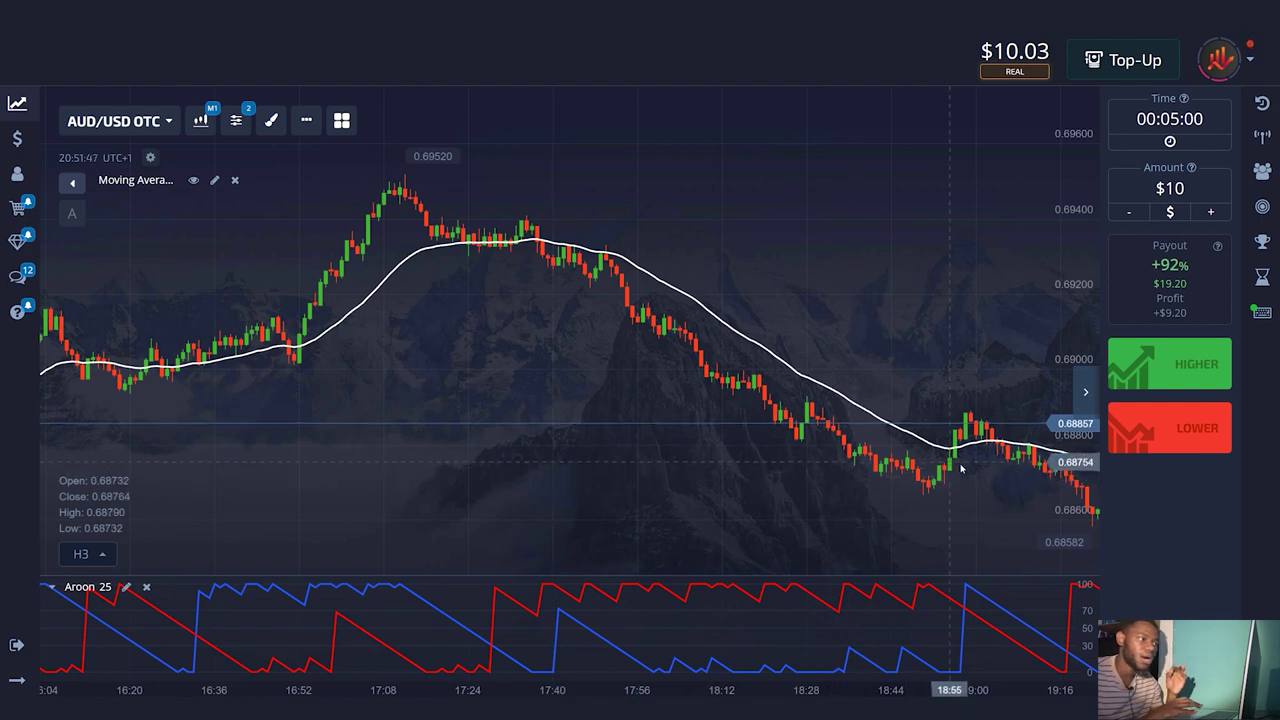
left_click_drag(944, 481, 306, 549)
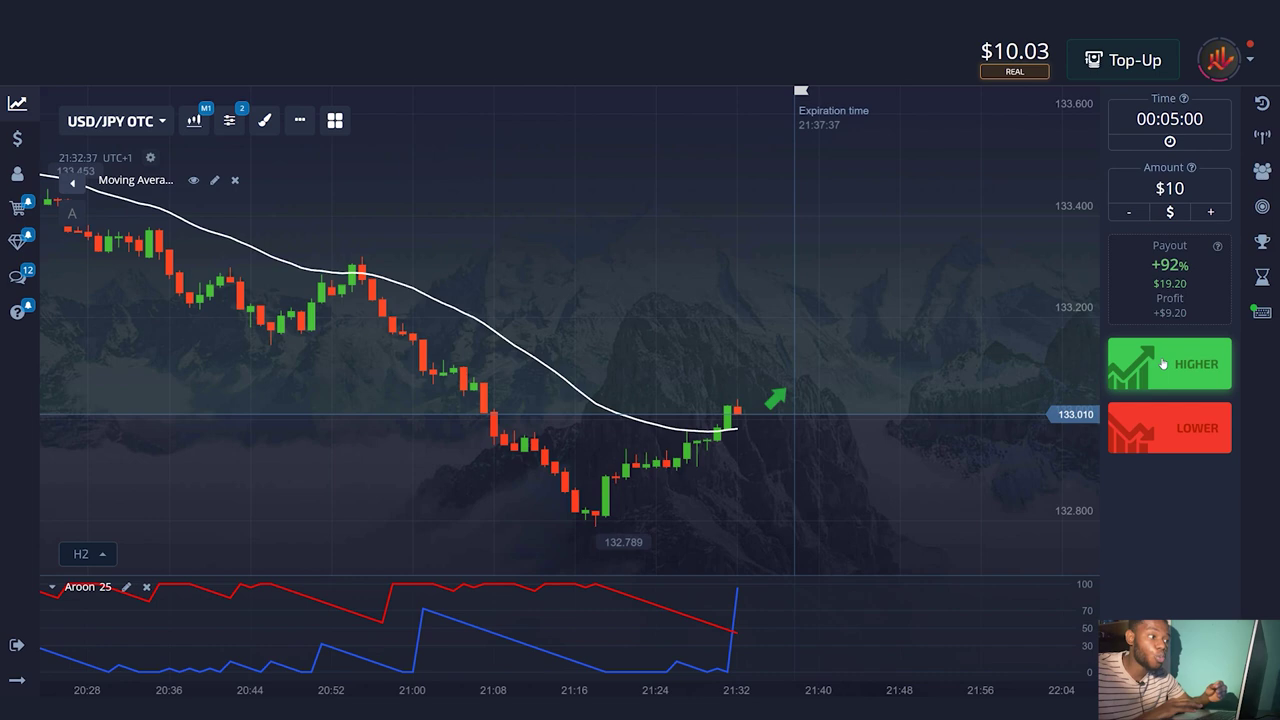
- Place a $10 HIGHER trade on USD/JPY OTC and box the Aroon cross and entry candle
left_click(1158, 366)
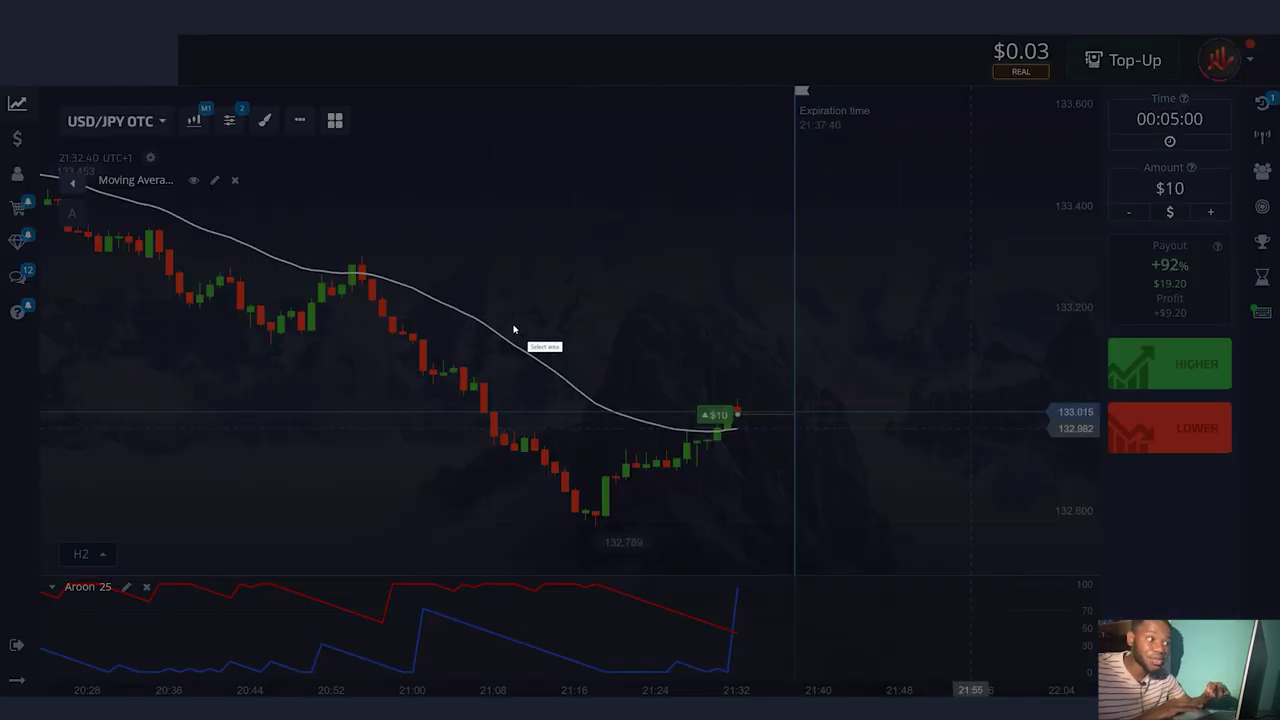
left_click_drag(474, 311, 937, 659)
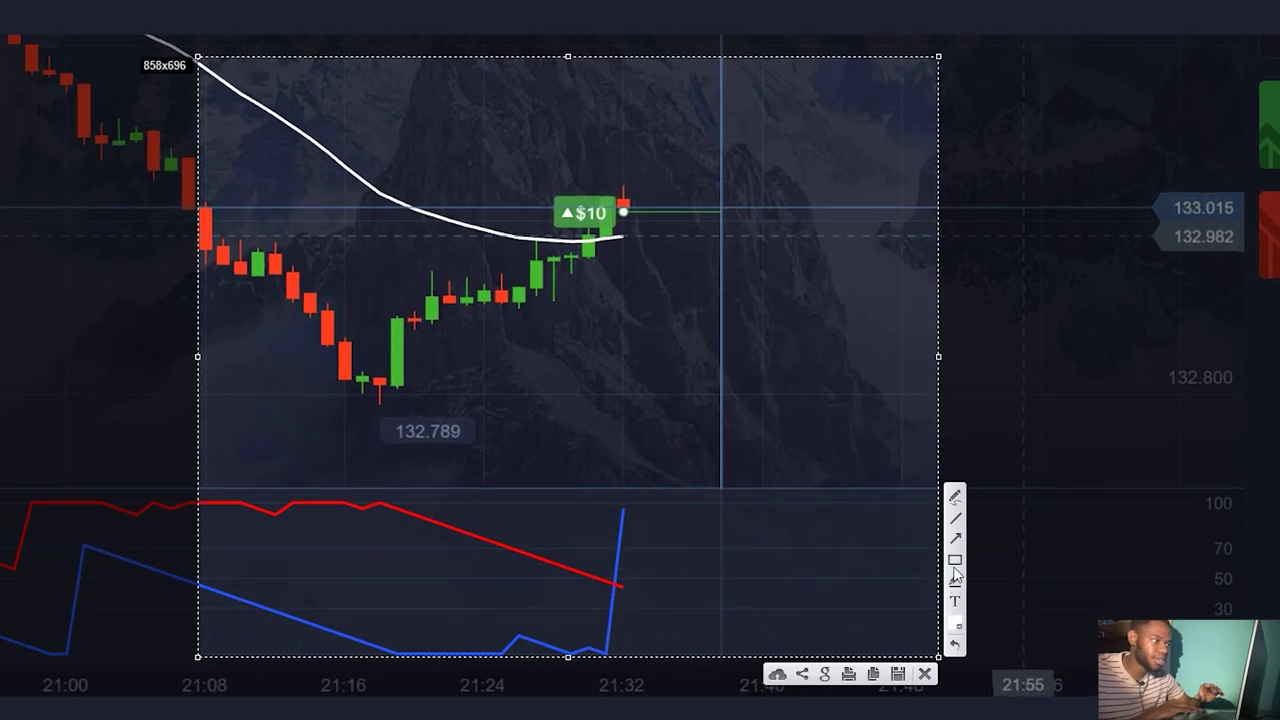
left_click_drag(596, 549, 644, 598)
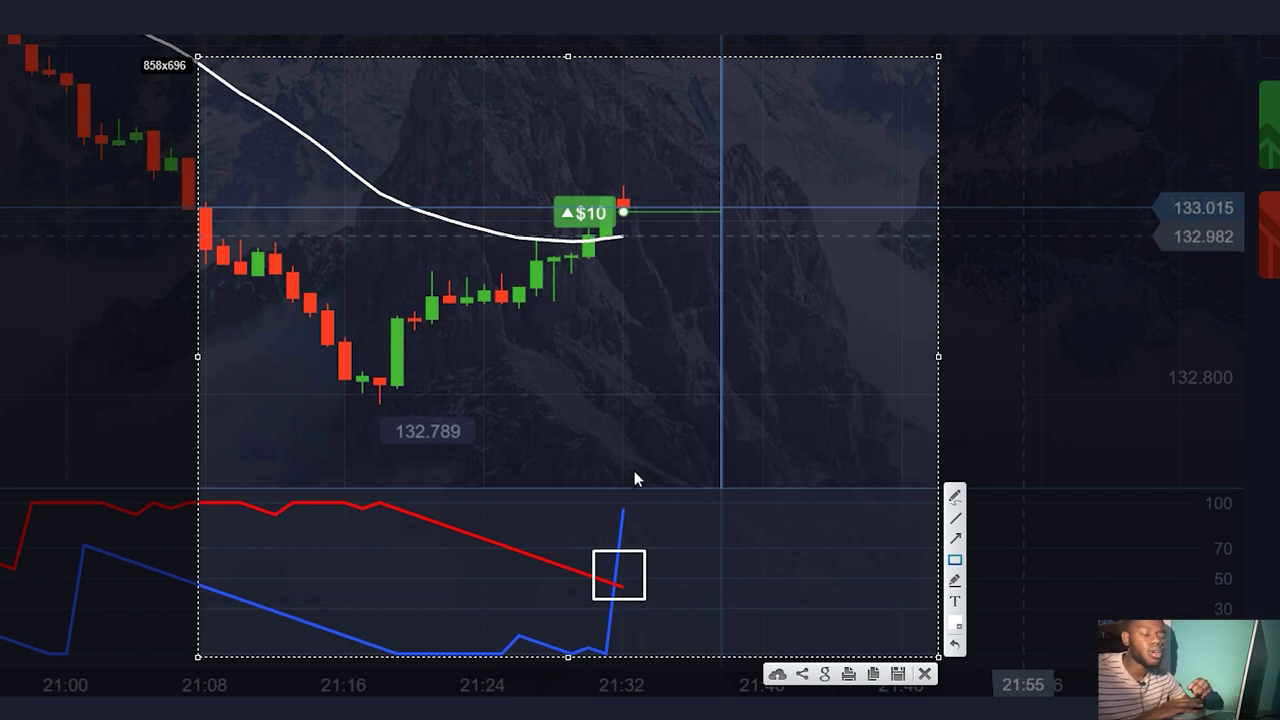
left_click_drag(565, 205, 627, 261)
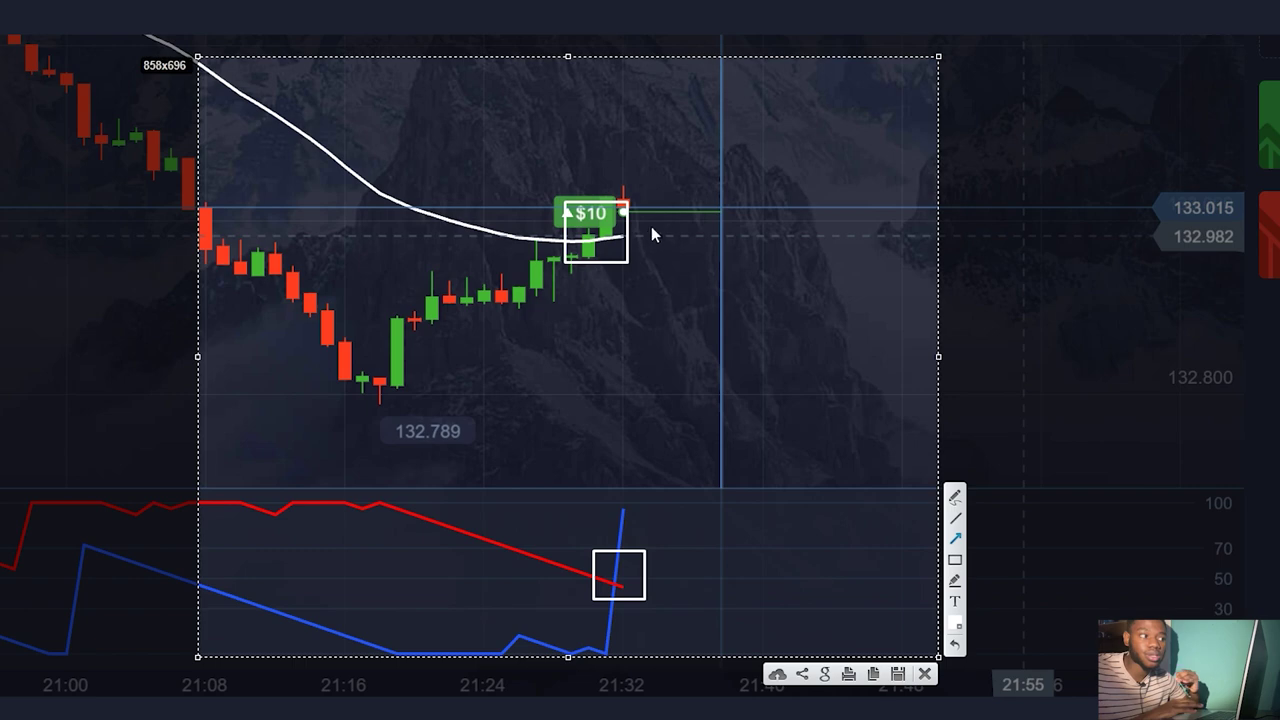
- Draw an upward arrow from the trade and close the annotated capture
left_click_drag(668, 212, 713, 171)
left_click_drag(778, 118, 806, 78)
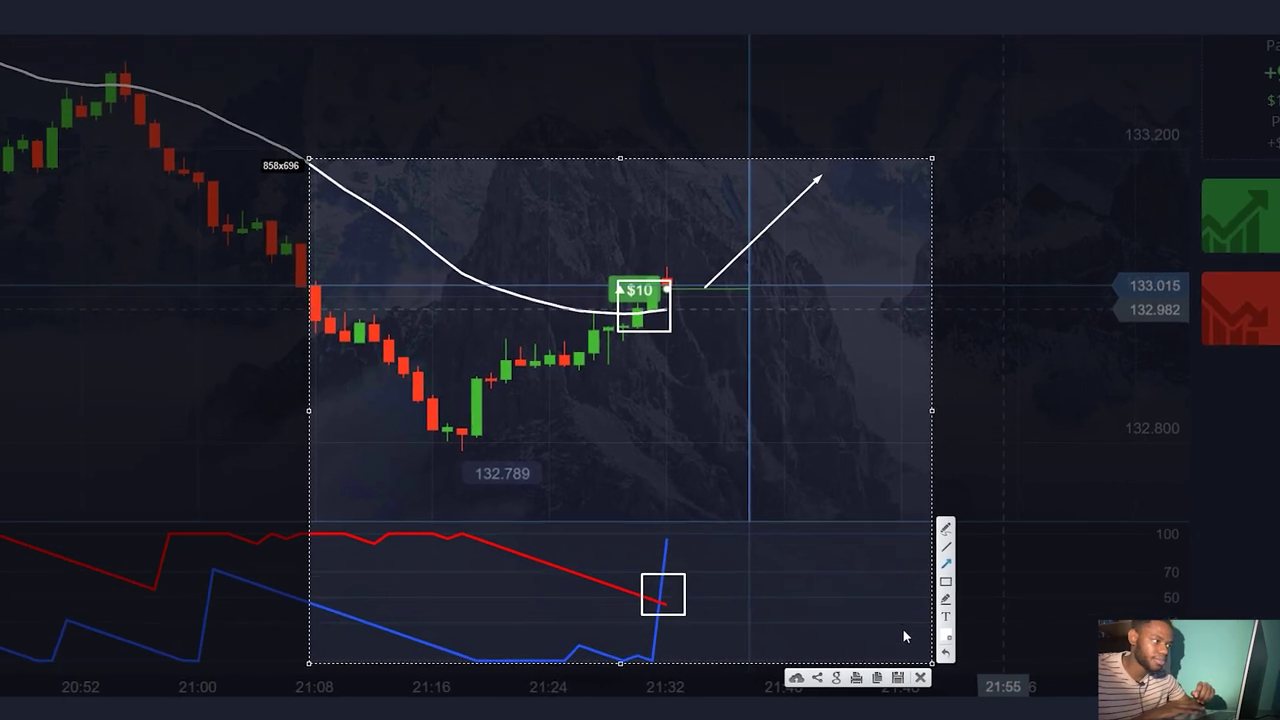
left_click(916, 680)
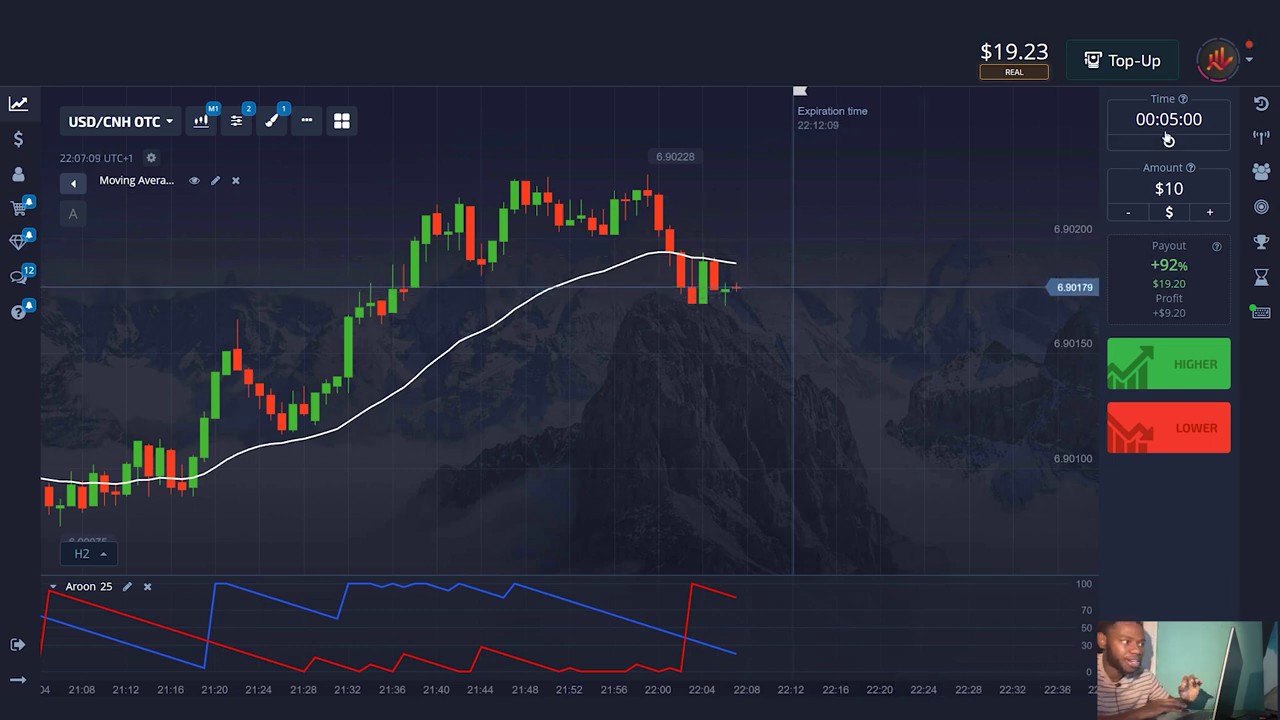
- Place a $19.23 LOWER trade on USD/CNH OTC and capture the chart around it
left_click(1205, 213)
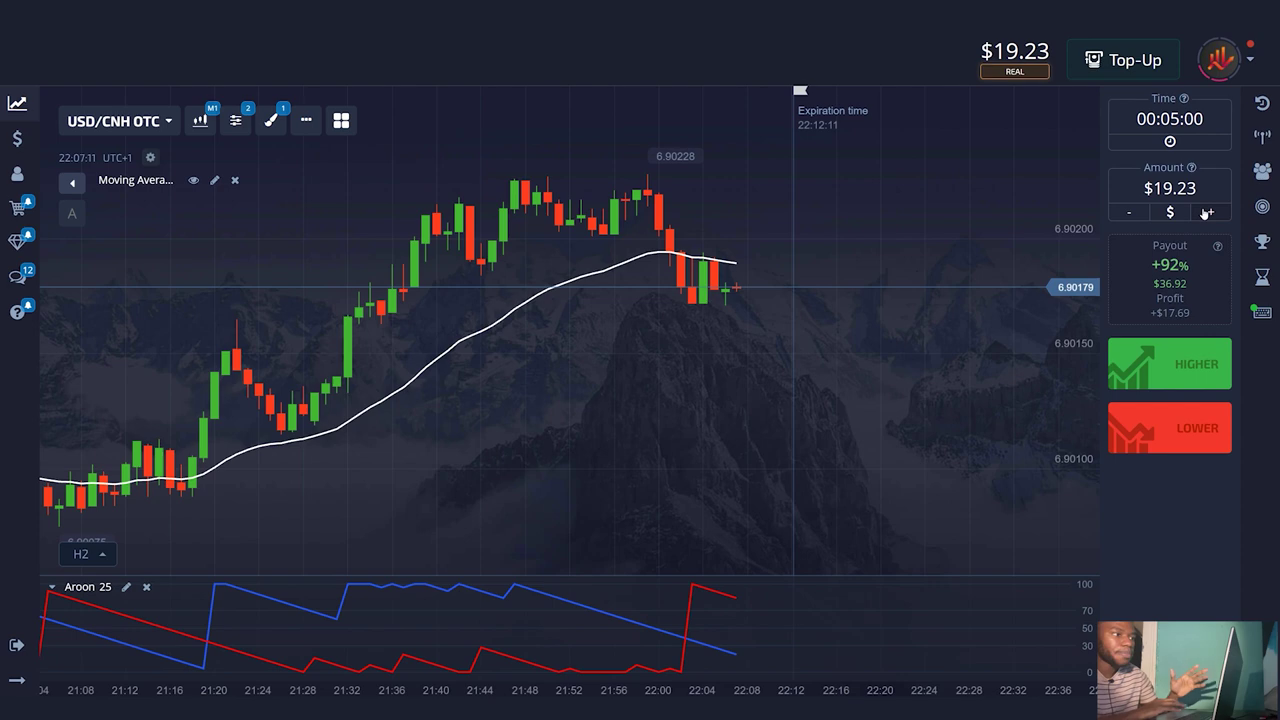
left_click(1168, 420)
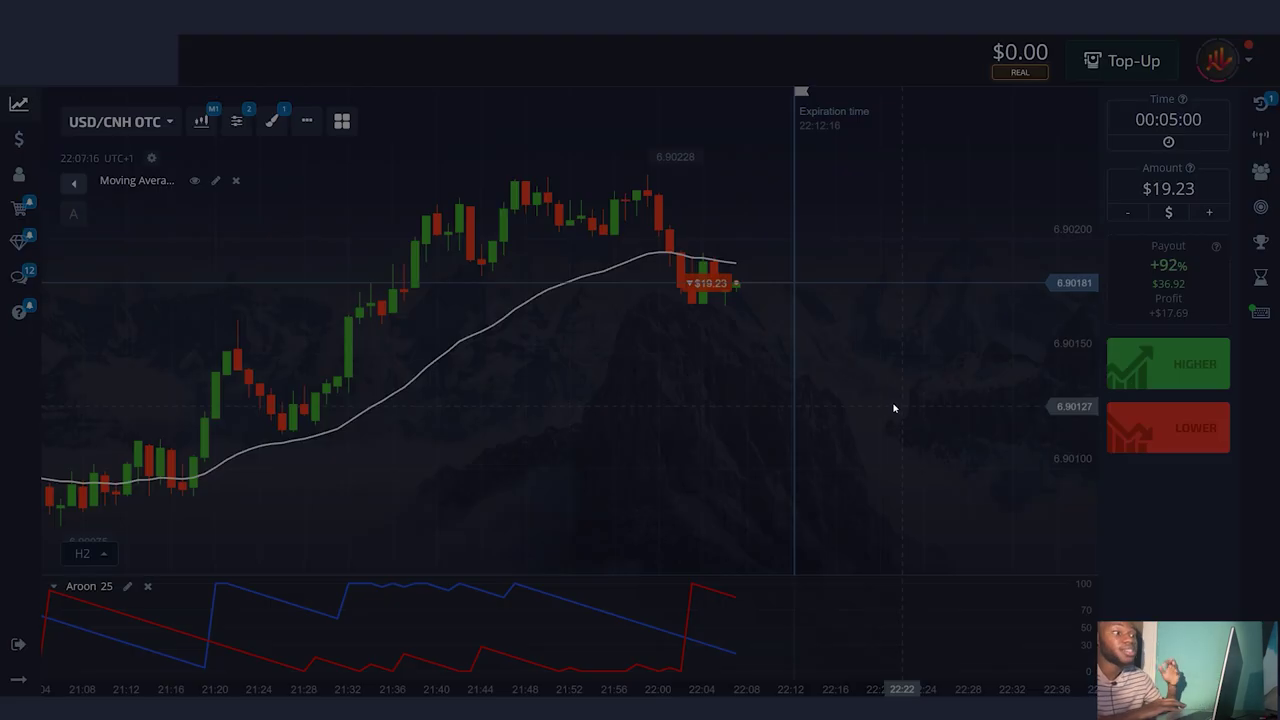
left_click_drag(493, 152, 947, 654)
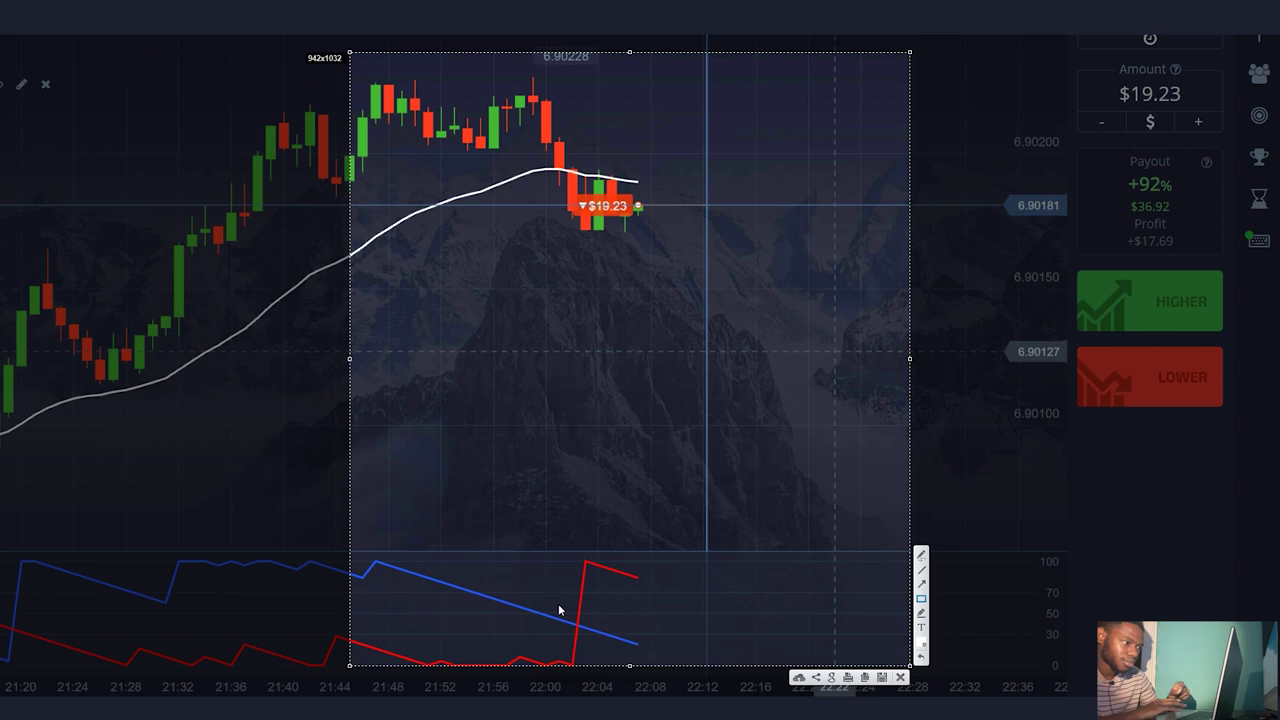
key("ctrl+c")
- Box the Aroon cross and the EMA breakdown, draw a downward arrow, and close the capture
left_click_drag(602, 645, 601, 641)
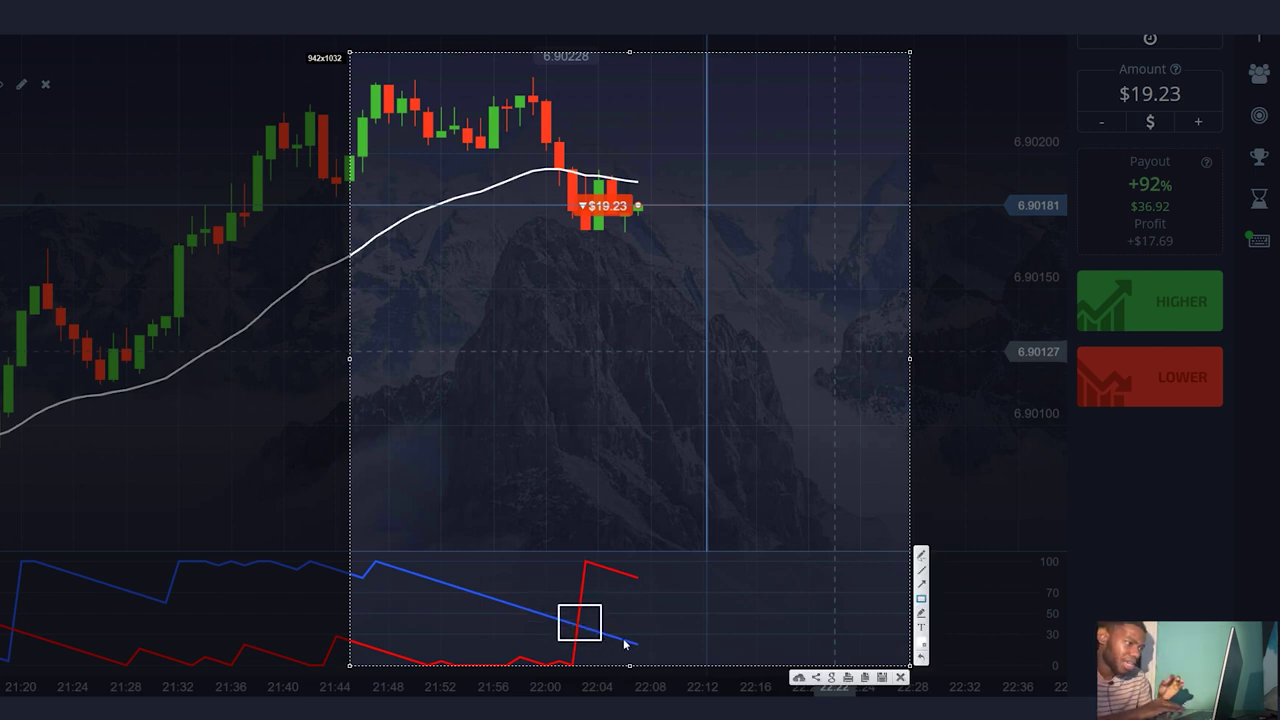
left_click_drag(547, 153, 609, 216)
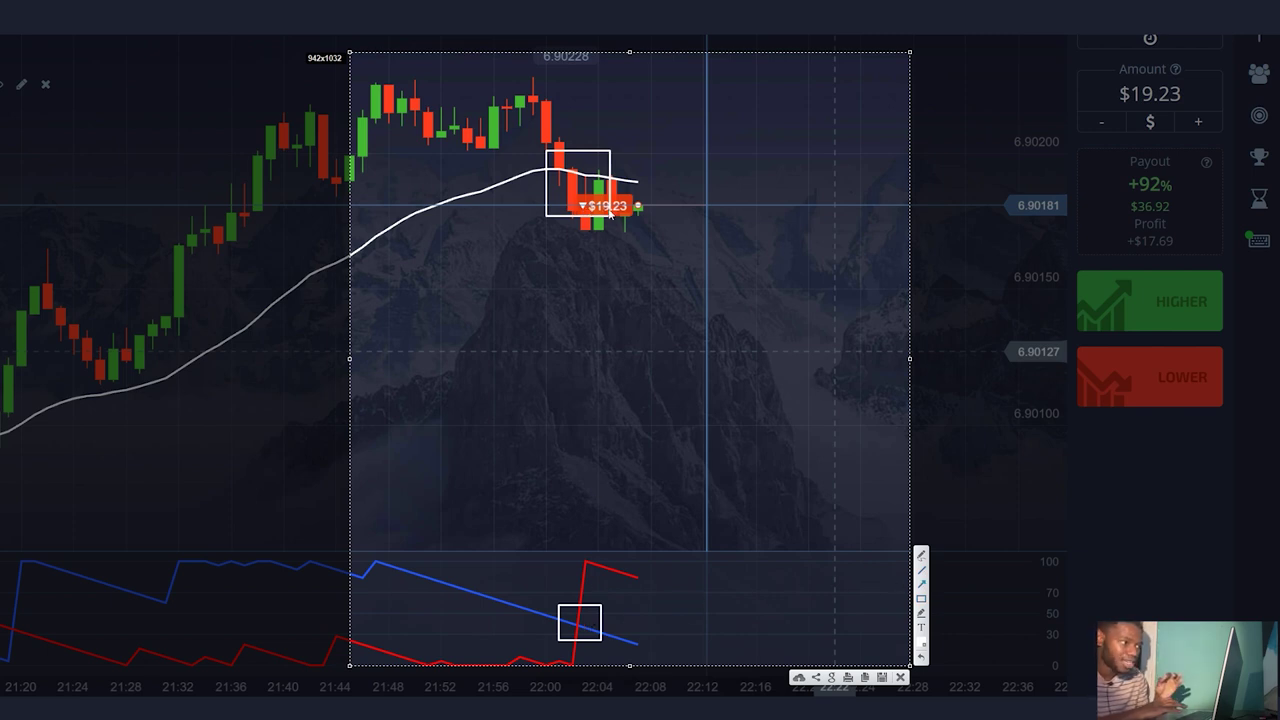
left_click_drag(654, 210, 661, 215)
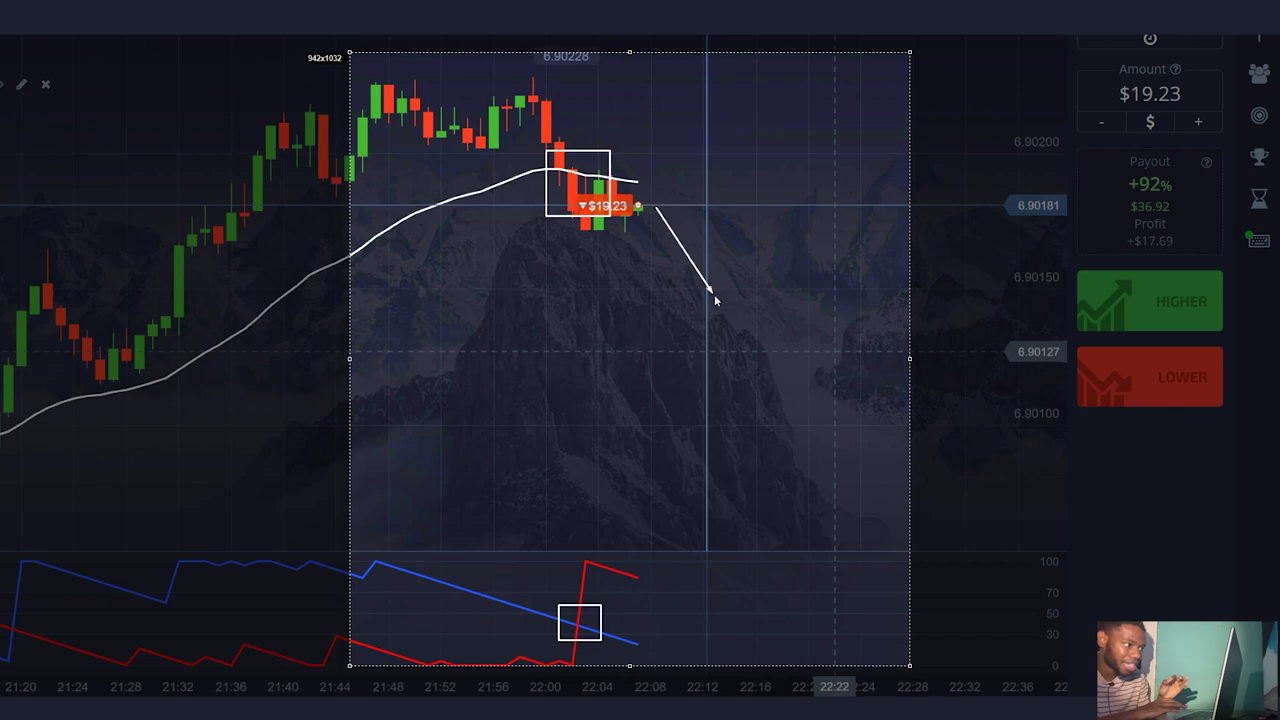
left_click_drag(713, 294, 714, 294)
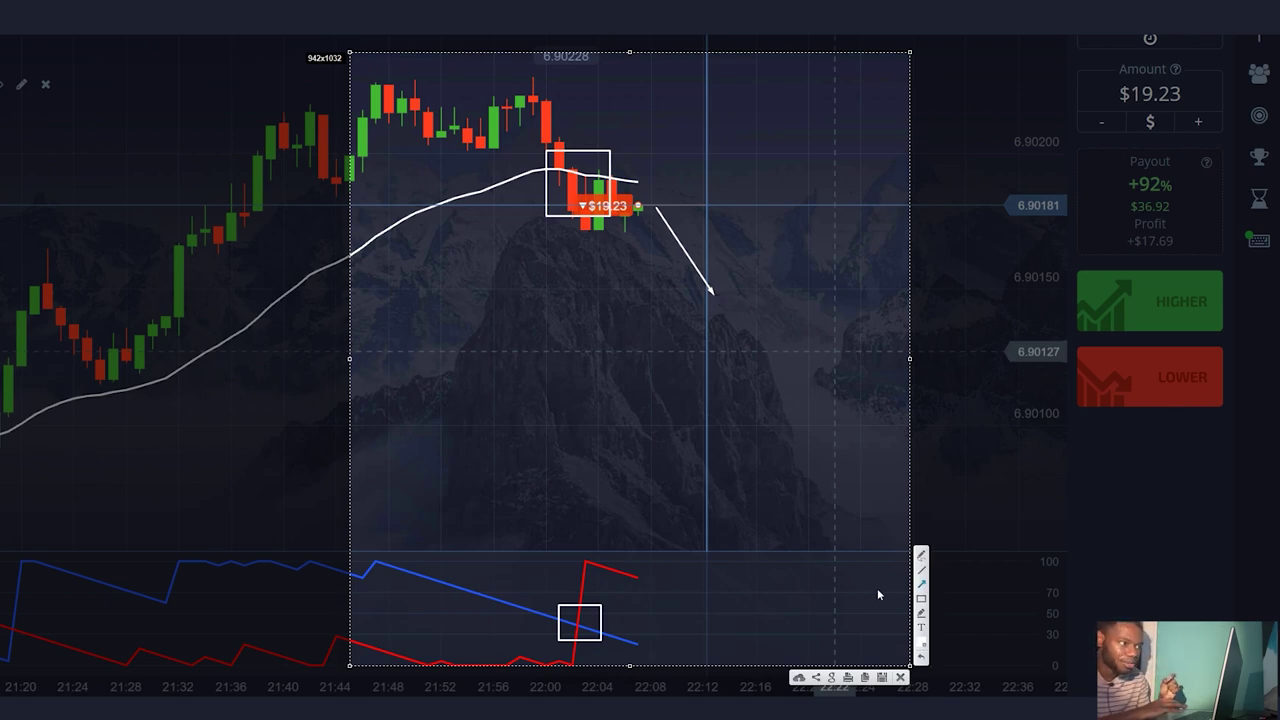
key("Escape")
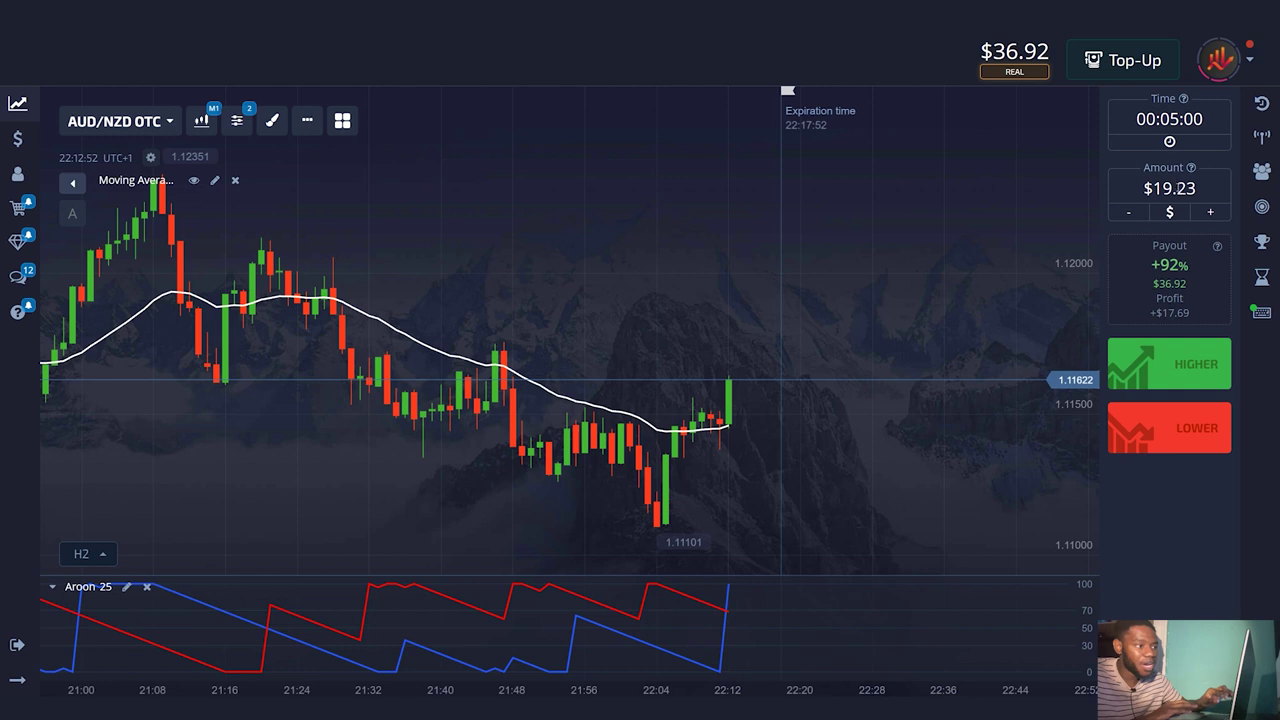
left_click(1201, 212)
left_click(1201, 212)
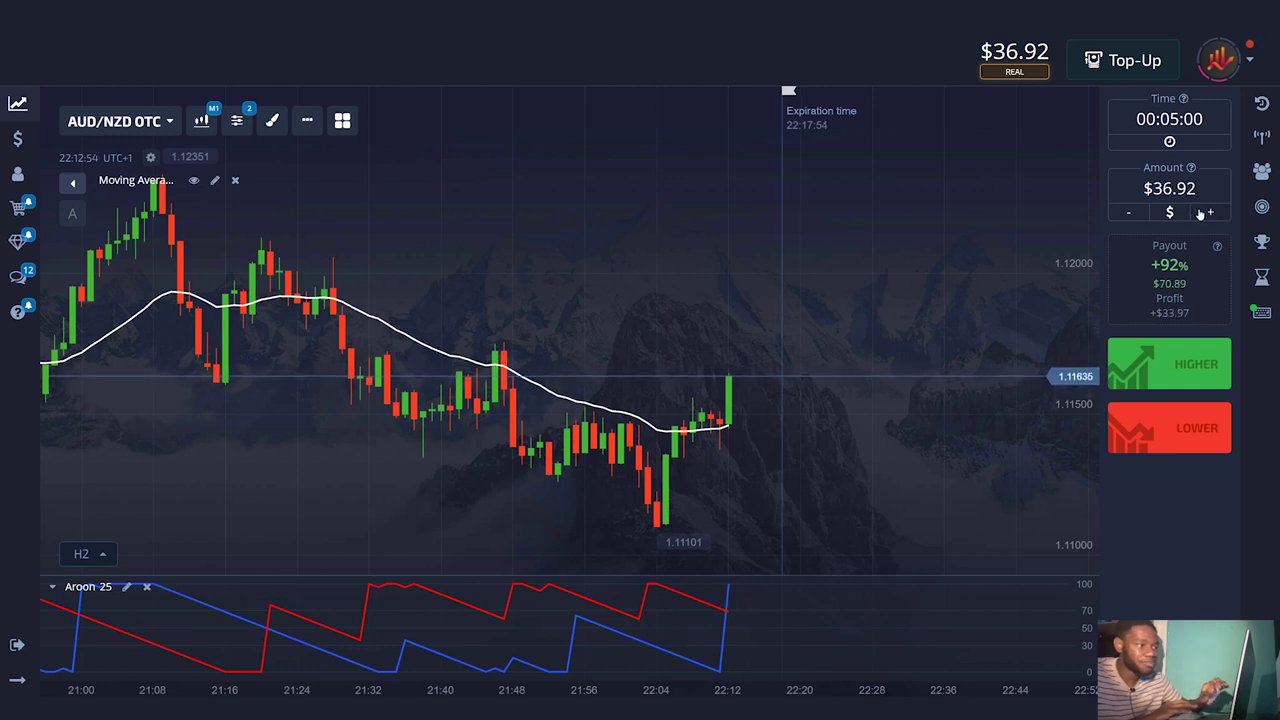
left_click(1165, 364)
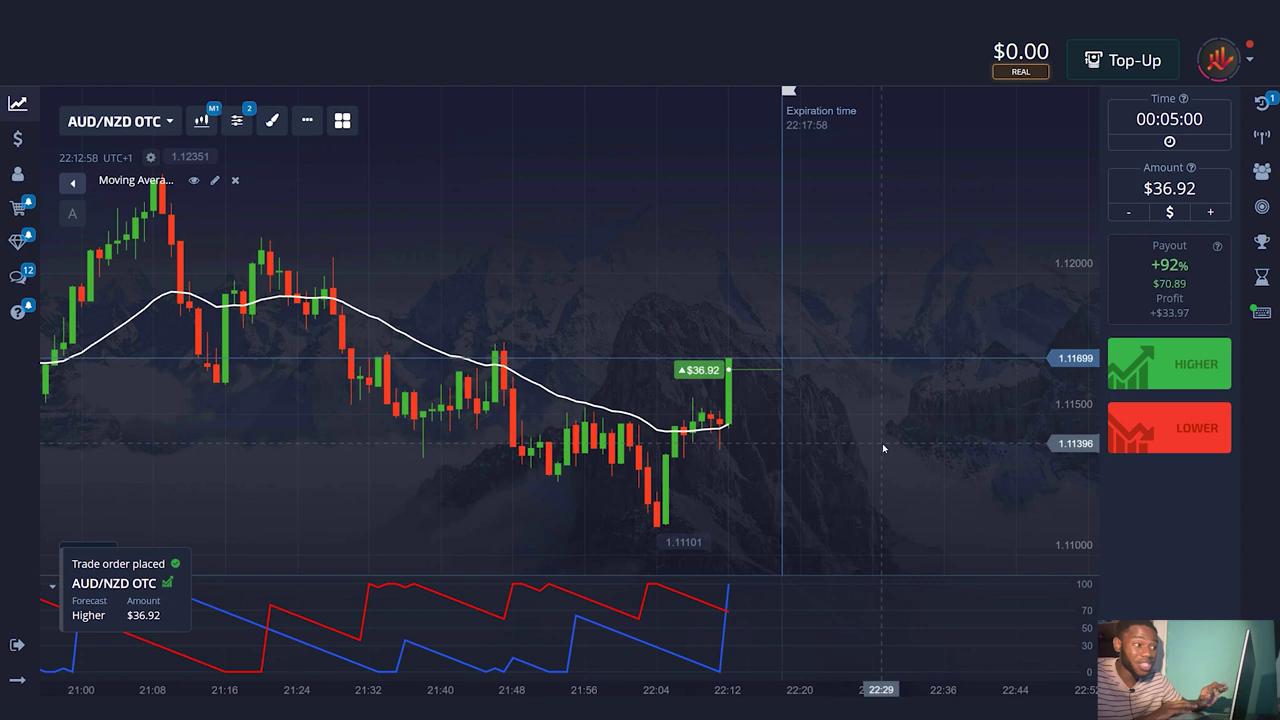
key("Print")
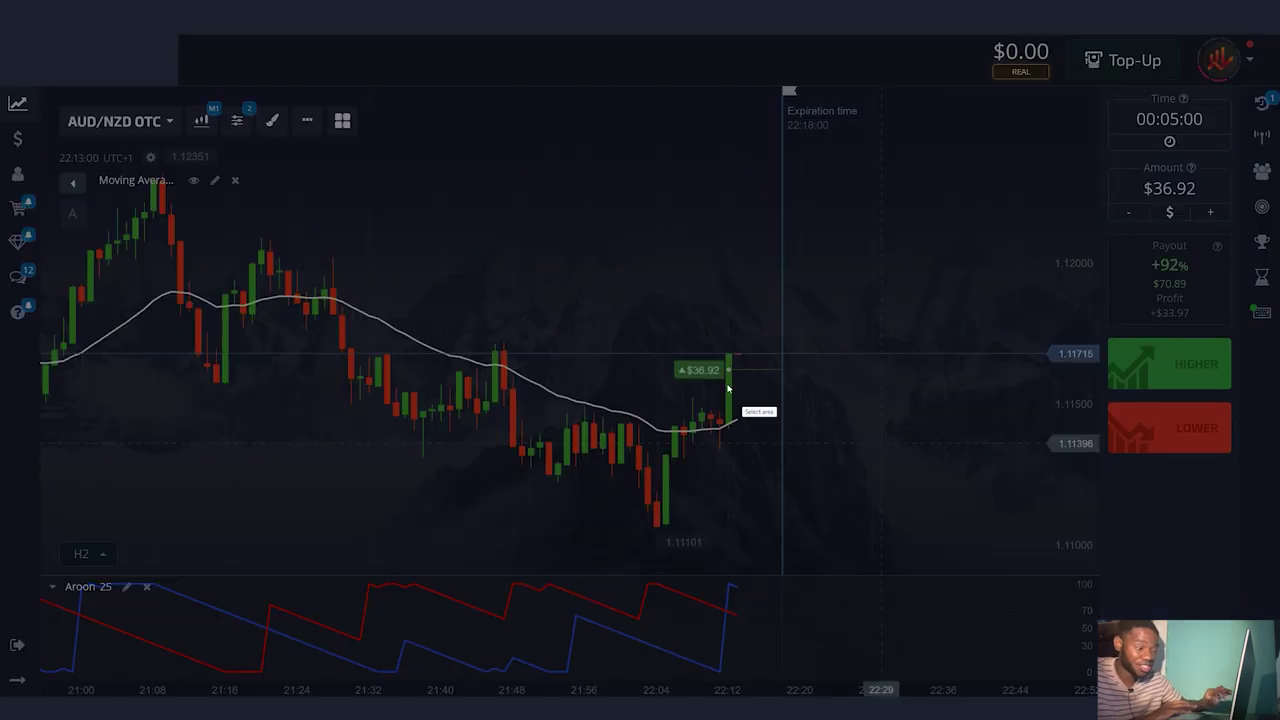
left_click_drag(528, 290, 918, 648)
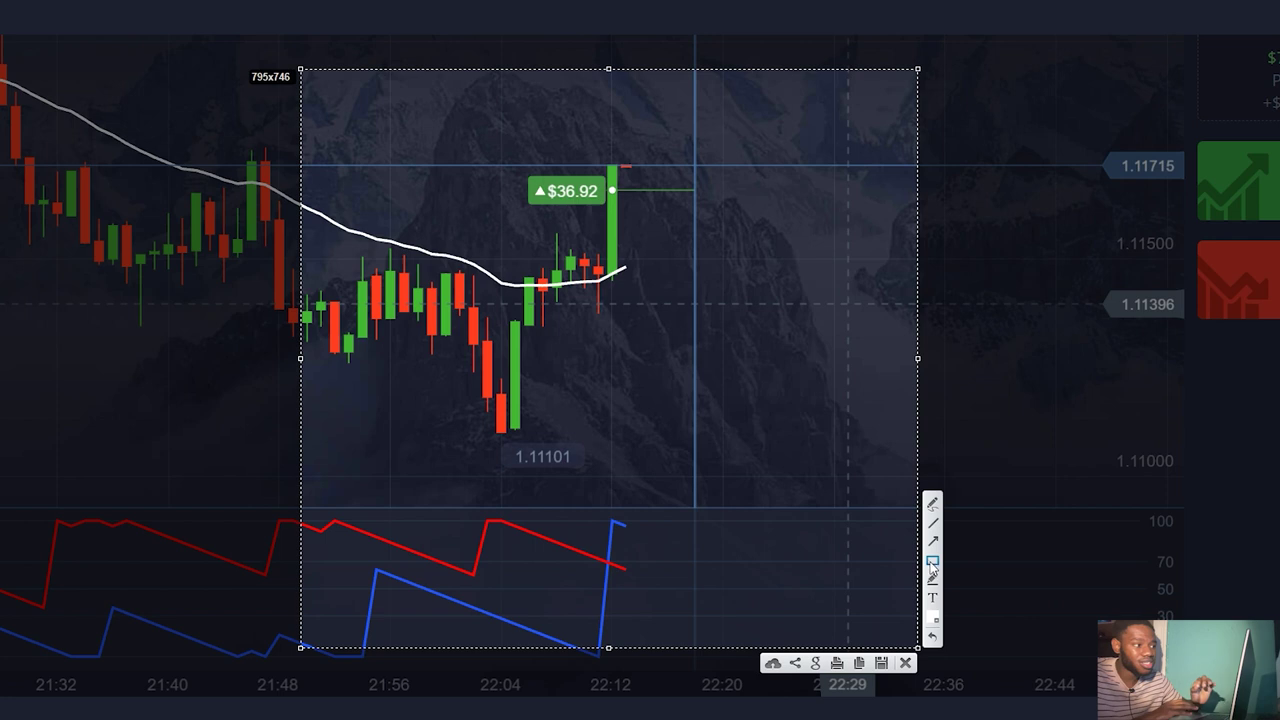
left_click_drag(574, 532, 584, 546)
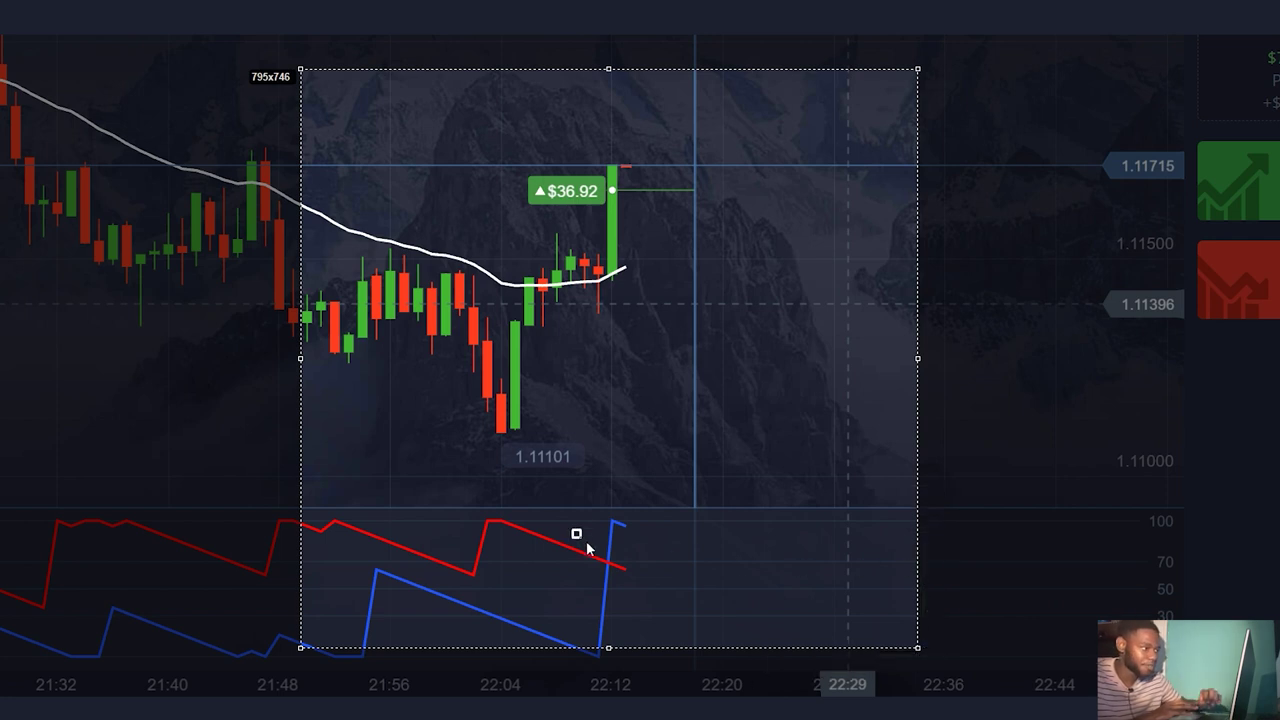
left_click_drag(644, 590, 644, 590)
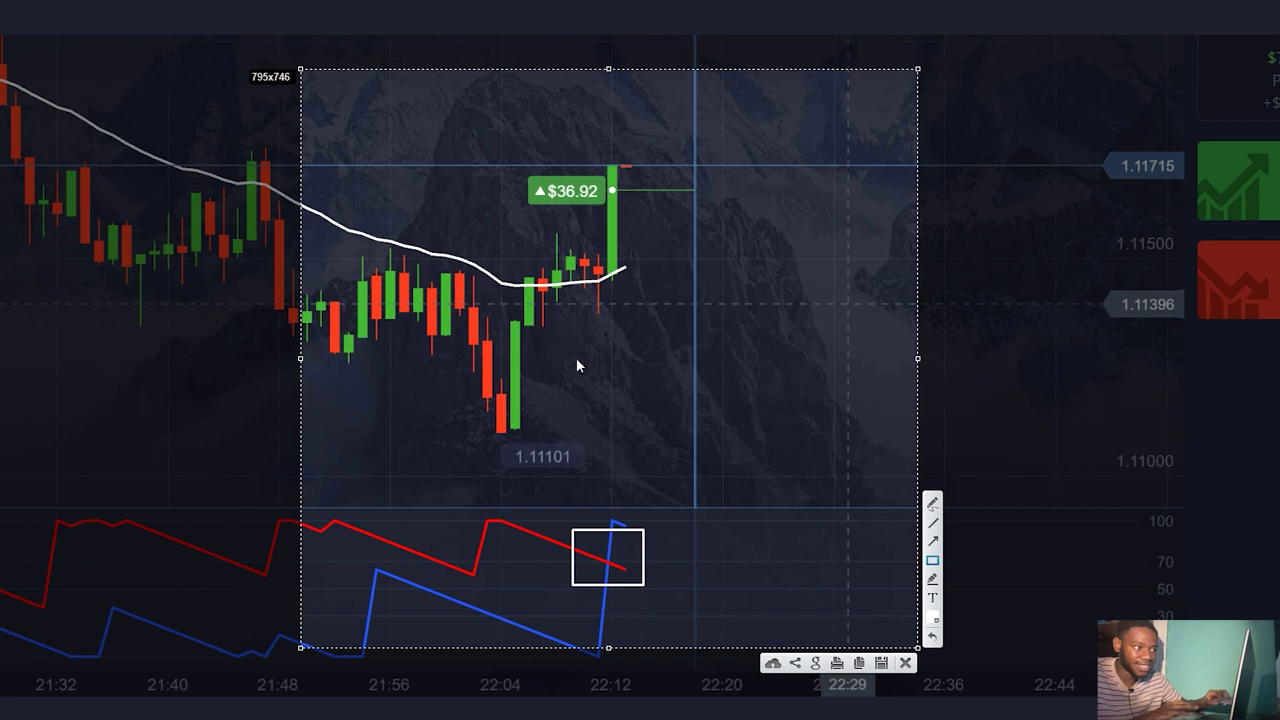
left_click_drag(540, 256, 631, 318)
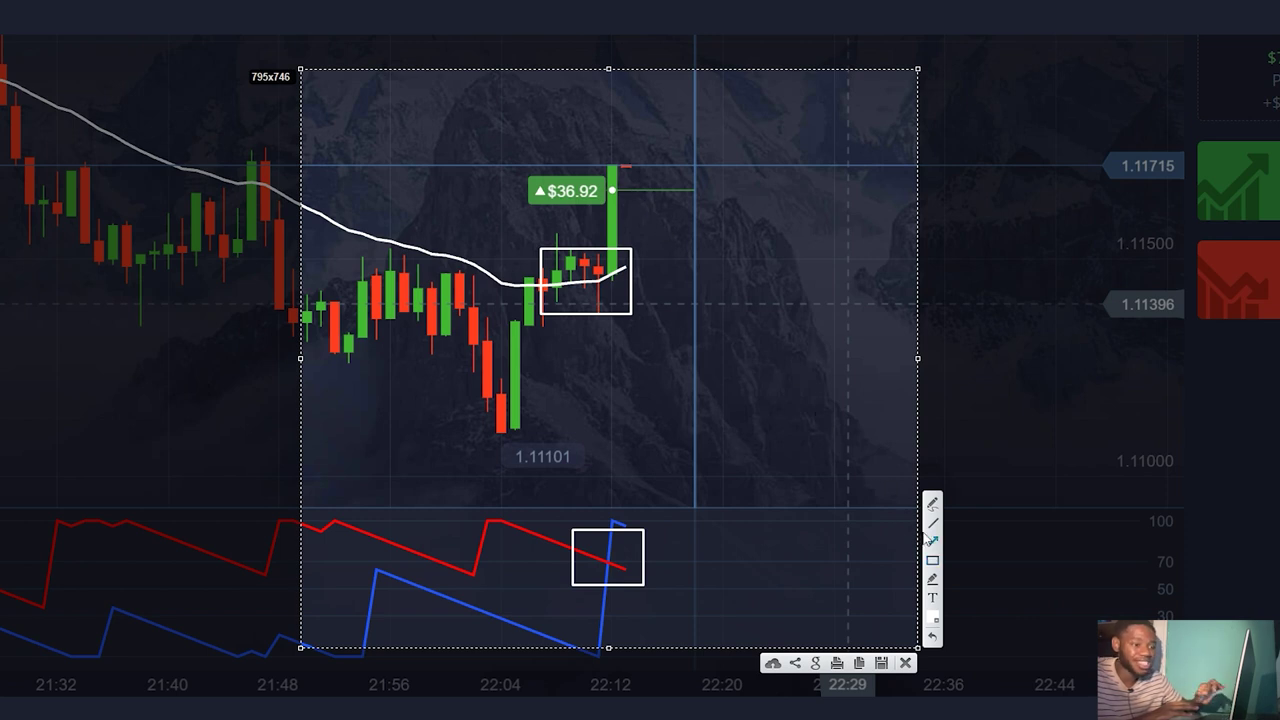
left_click_drag(694, 207, 691, 178)
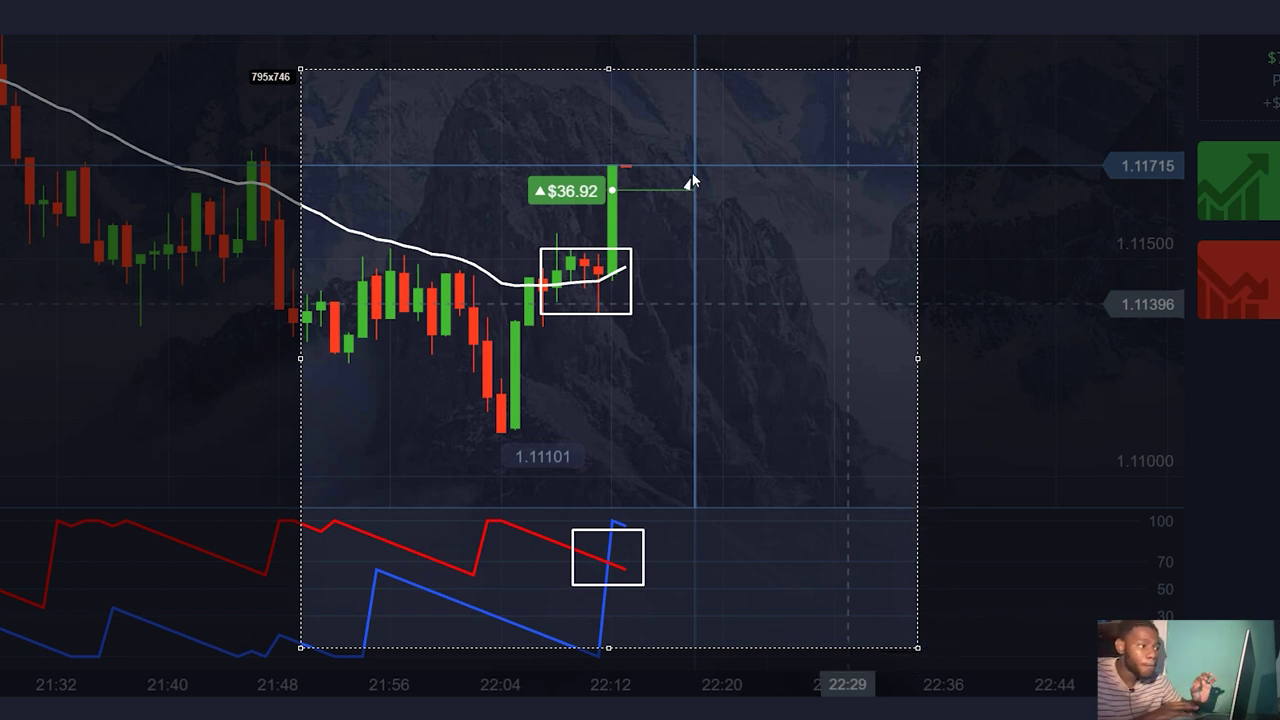
left_click_drag(745, 101, 741, 99)
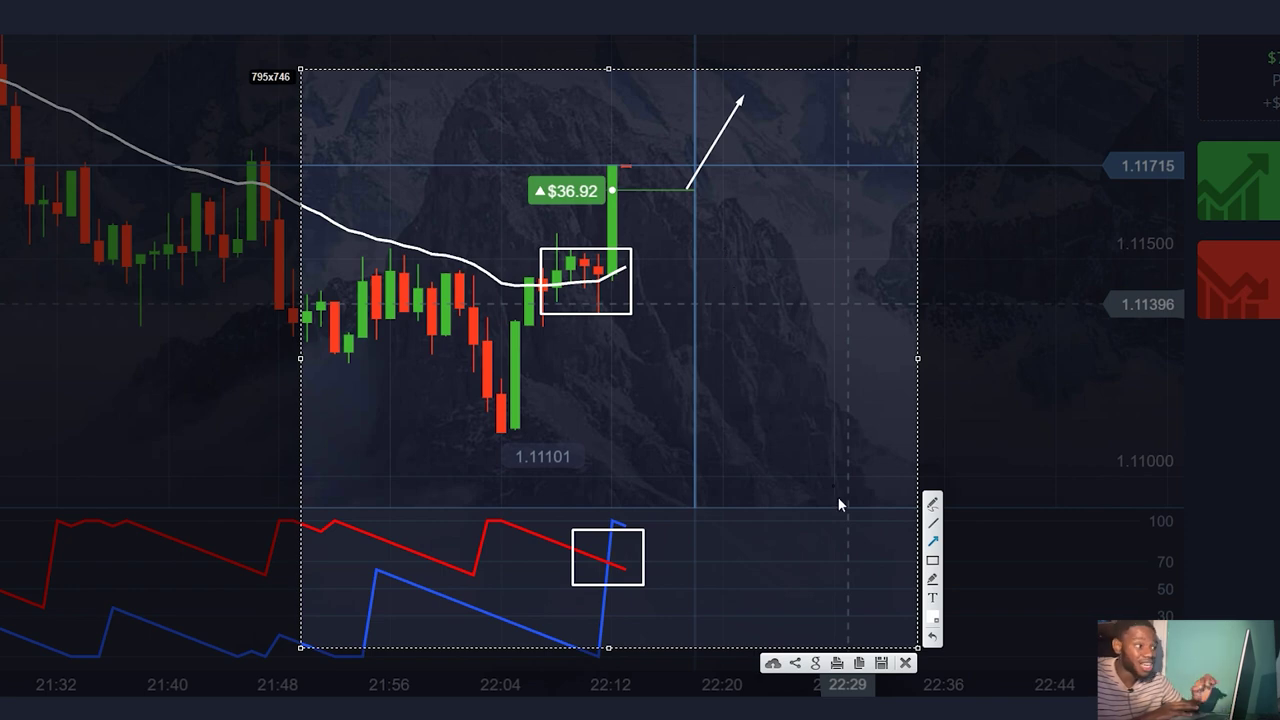
left_click(905, 662)
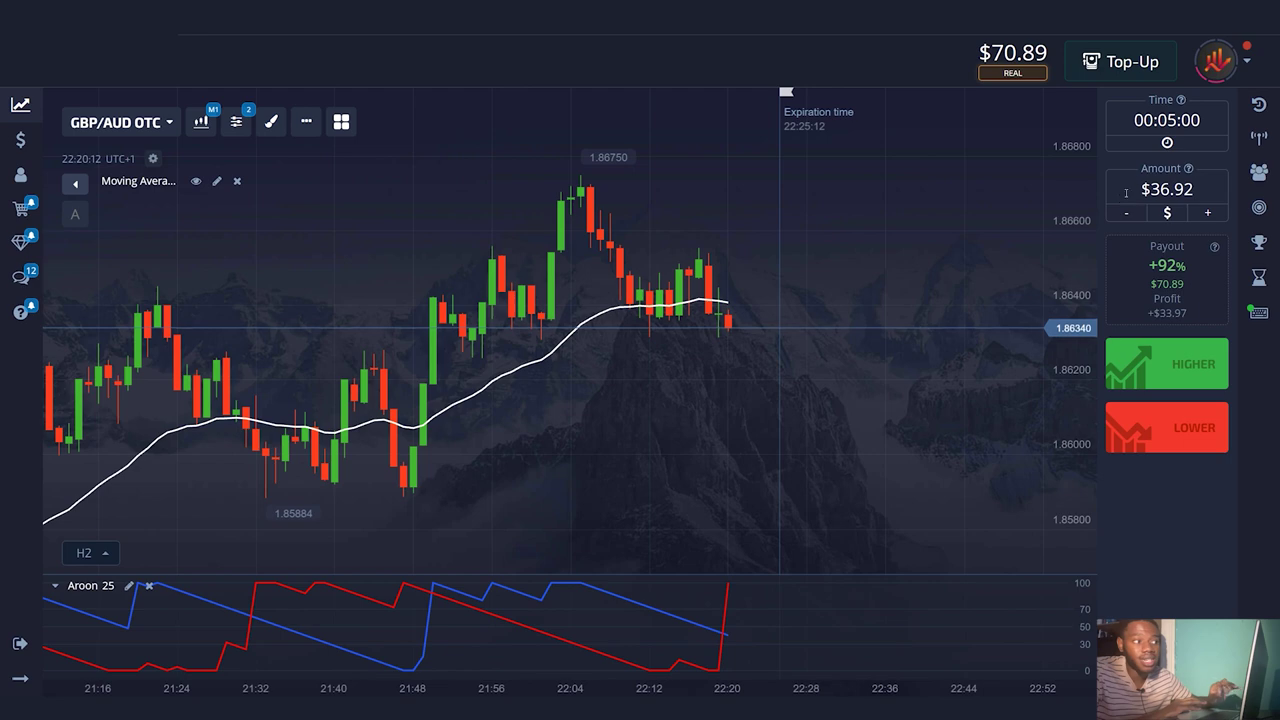
- Raise the amount to $70.89 and place a LOWER trade on GBP/AUD OTC
left_click(1206, 213)
left_click(1206, 213)
left_click(1206, 213)
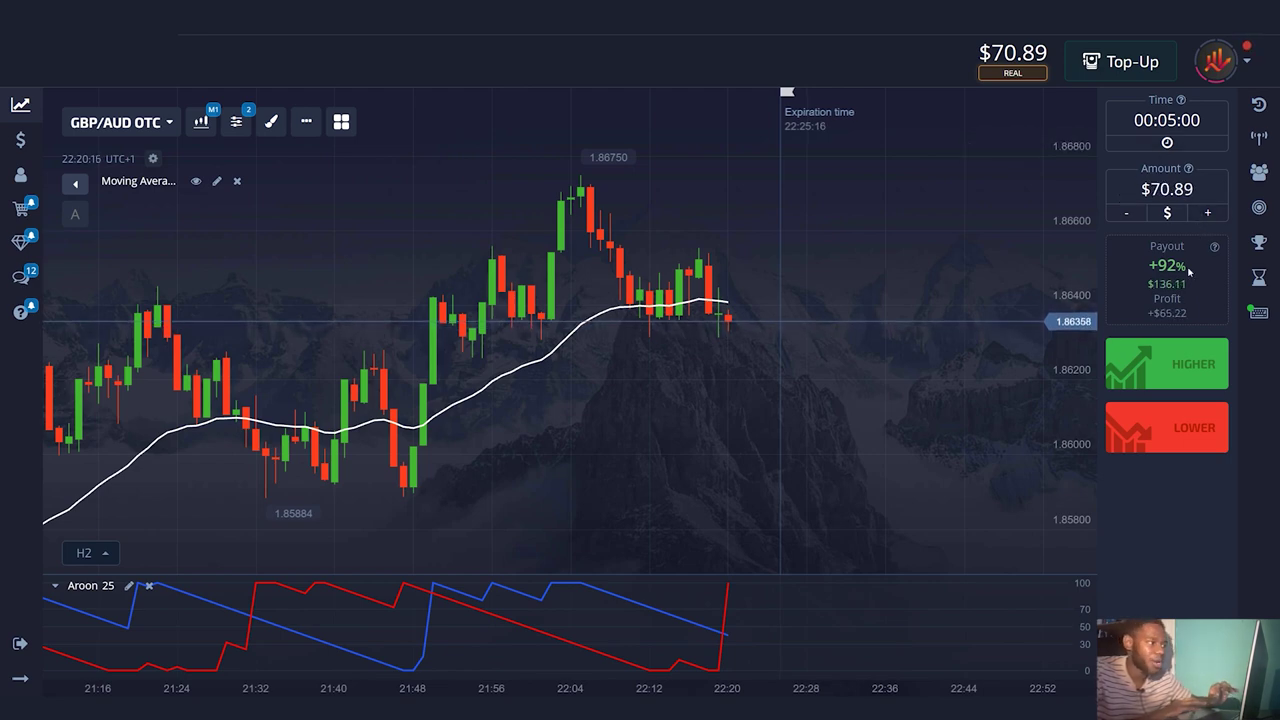
left_click(1152, 428)
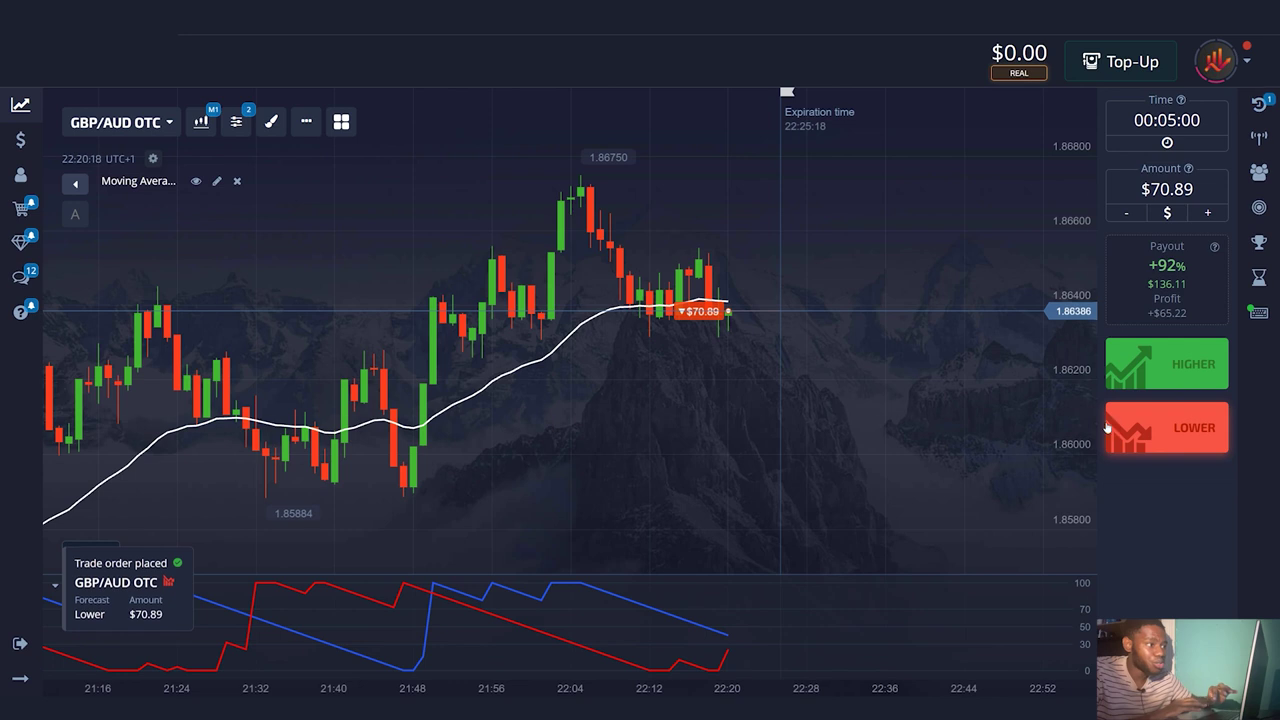
scroll(885, 433, "up", 2)
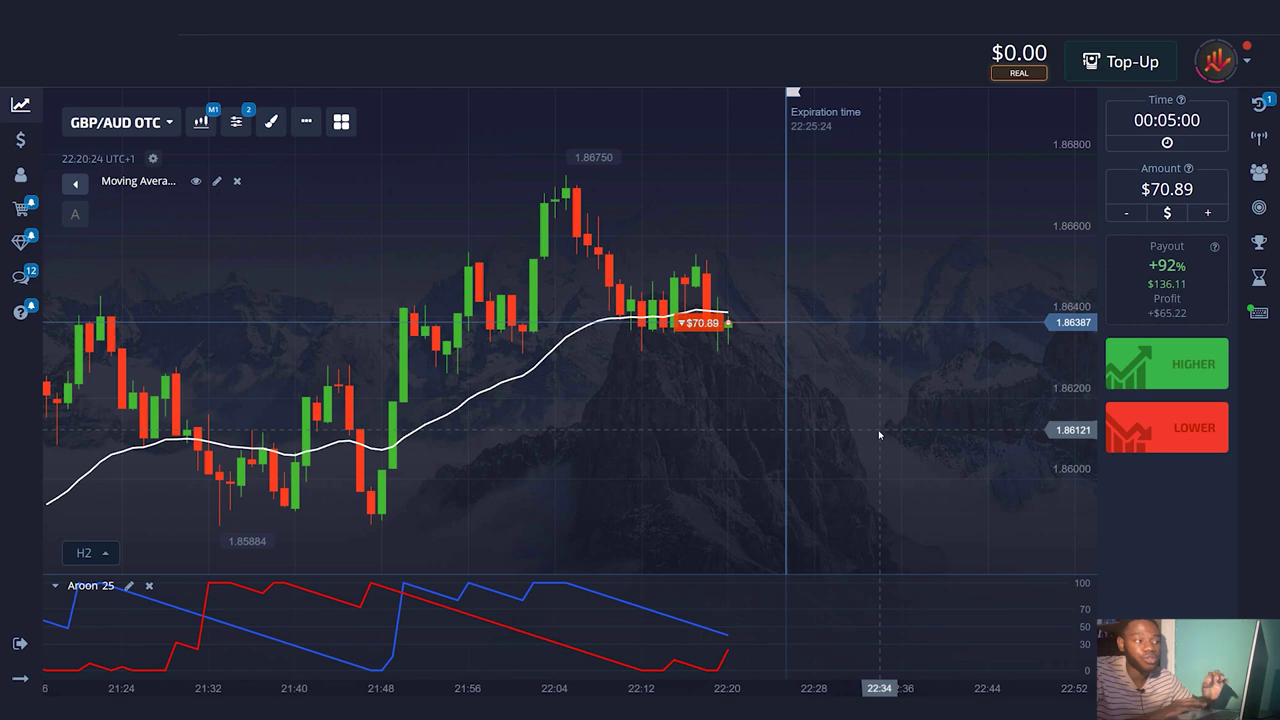
- Capture the chart around the latest candles, box the Aroon crossover, and close the capture
key("Print")
left_click_drag(440, 144, 915, 681)
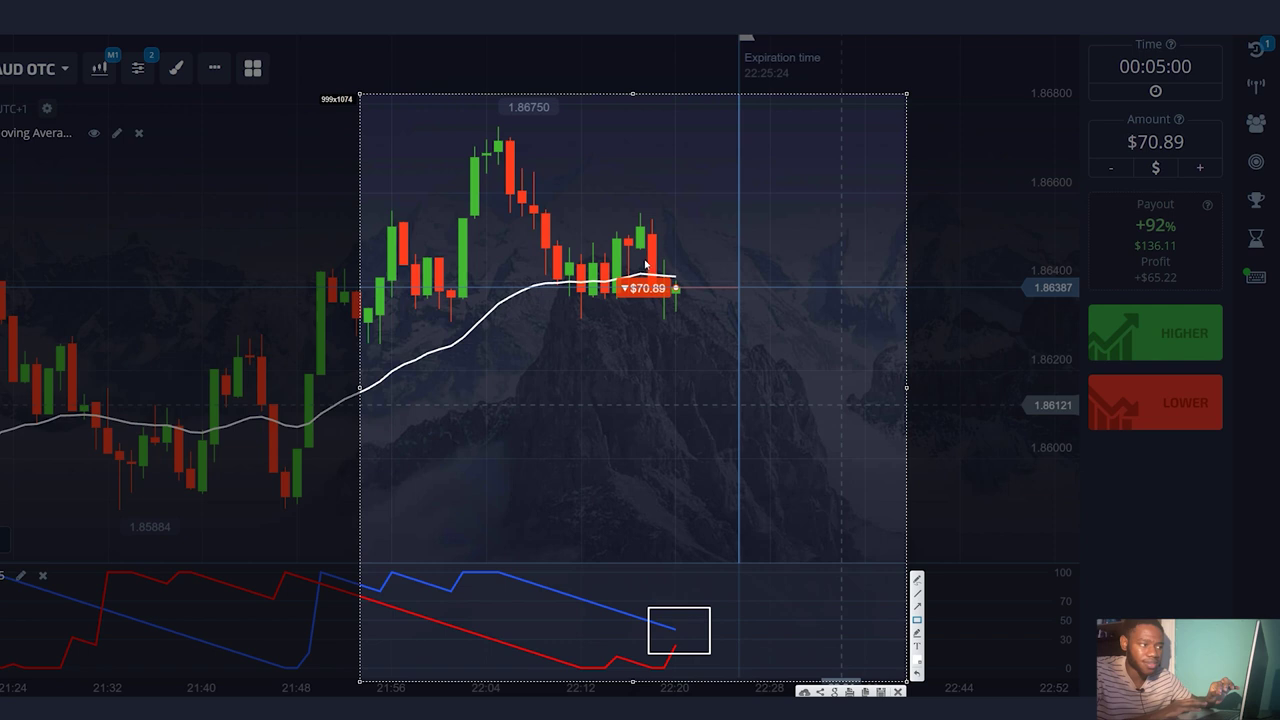
left_click_drag(678, 293, 686, 301)
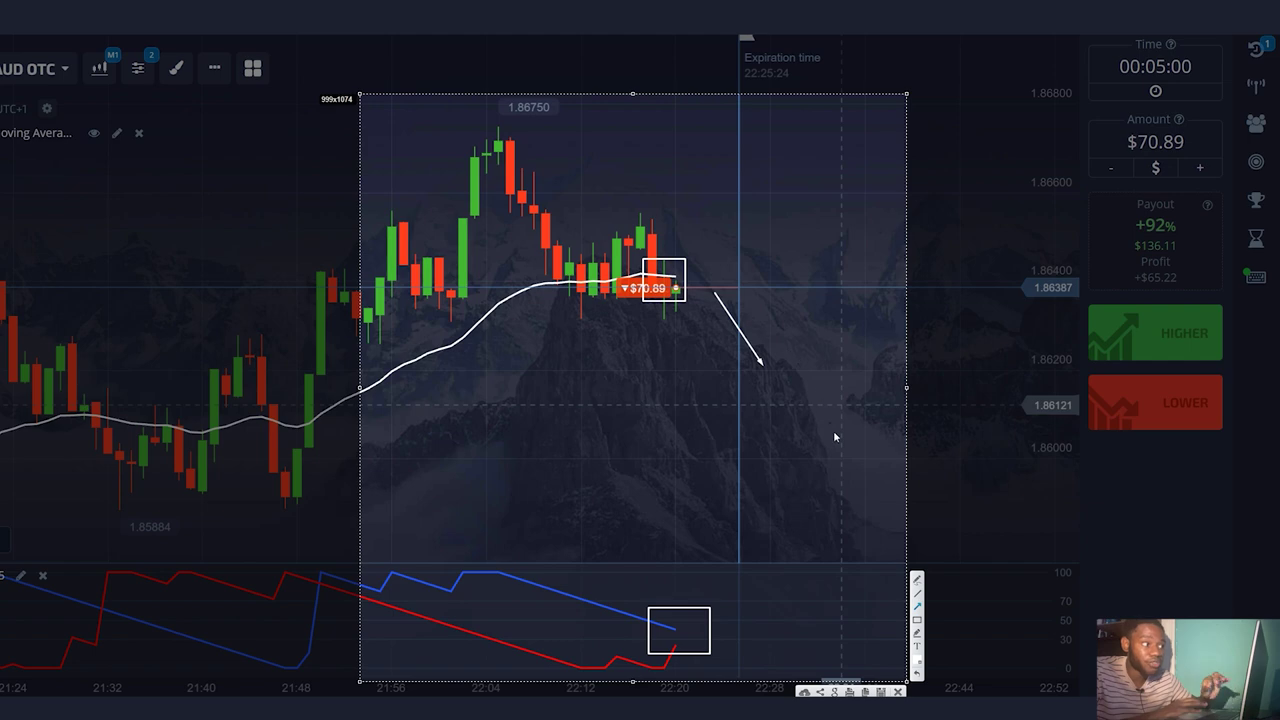
key("Escape")
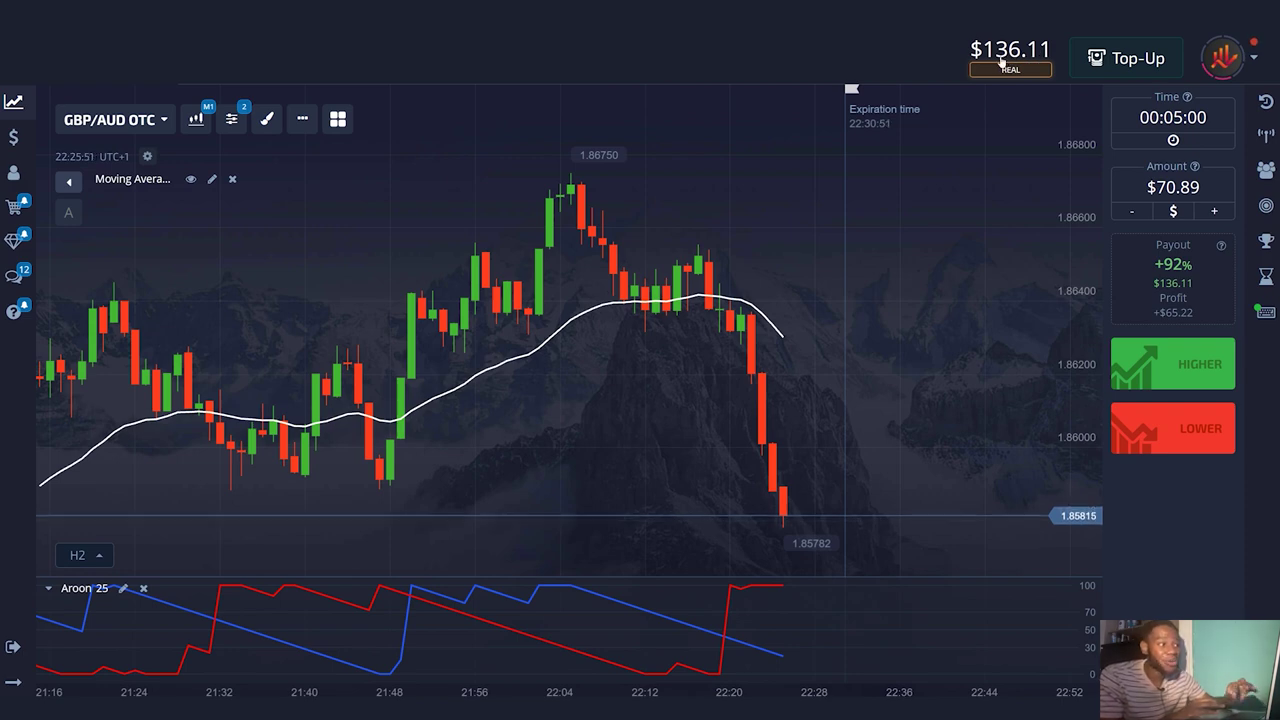
scroll(909, 320, "down", 5)
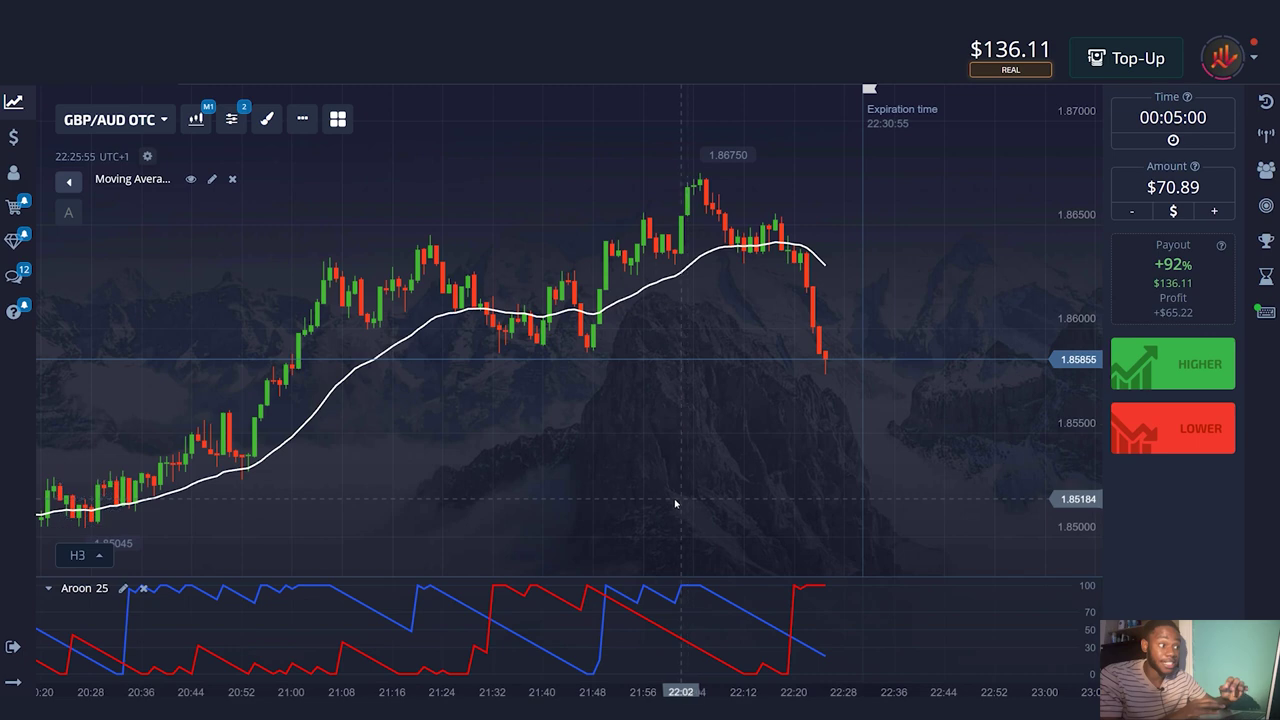
left_click_drag(530, 507, 925, 519)
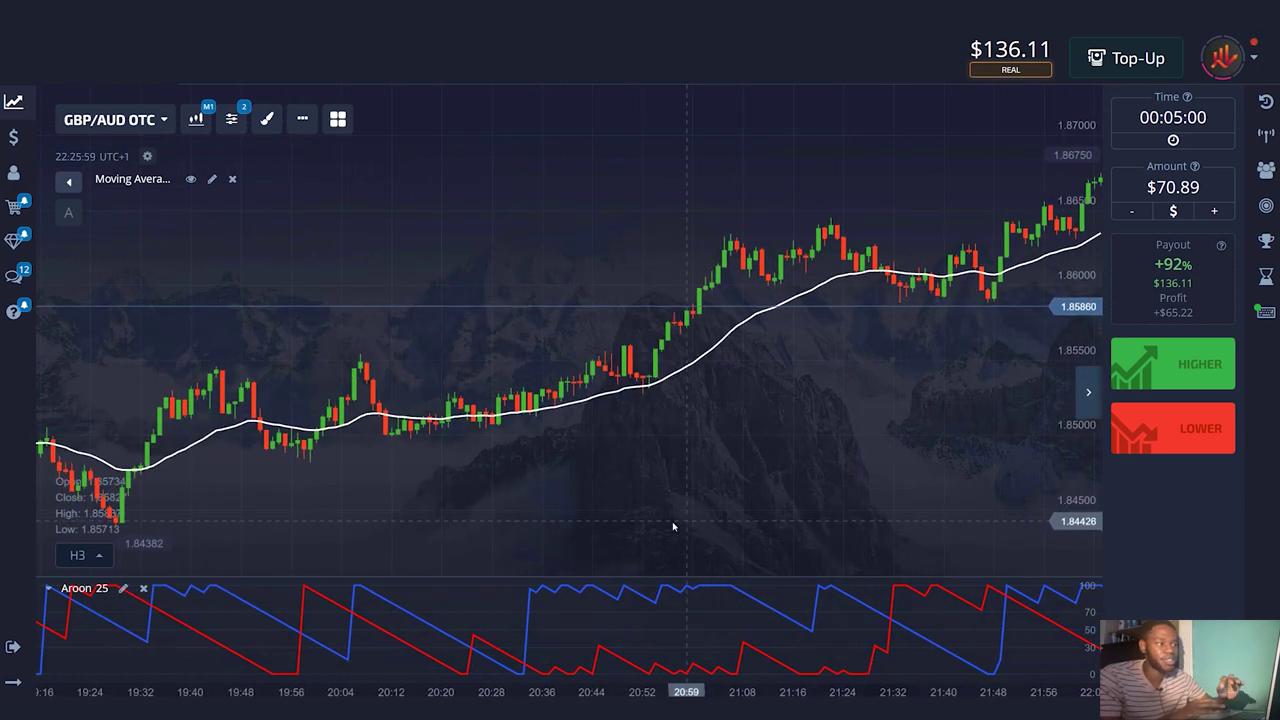
left_click_drag(447, 545, 916, 537)
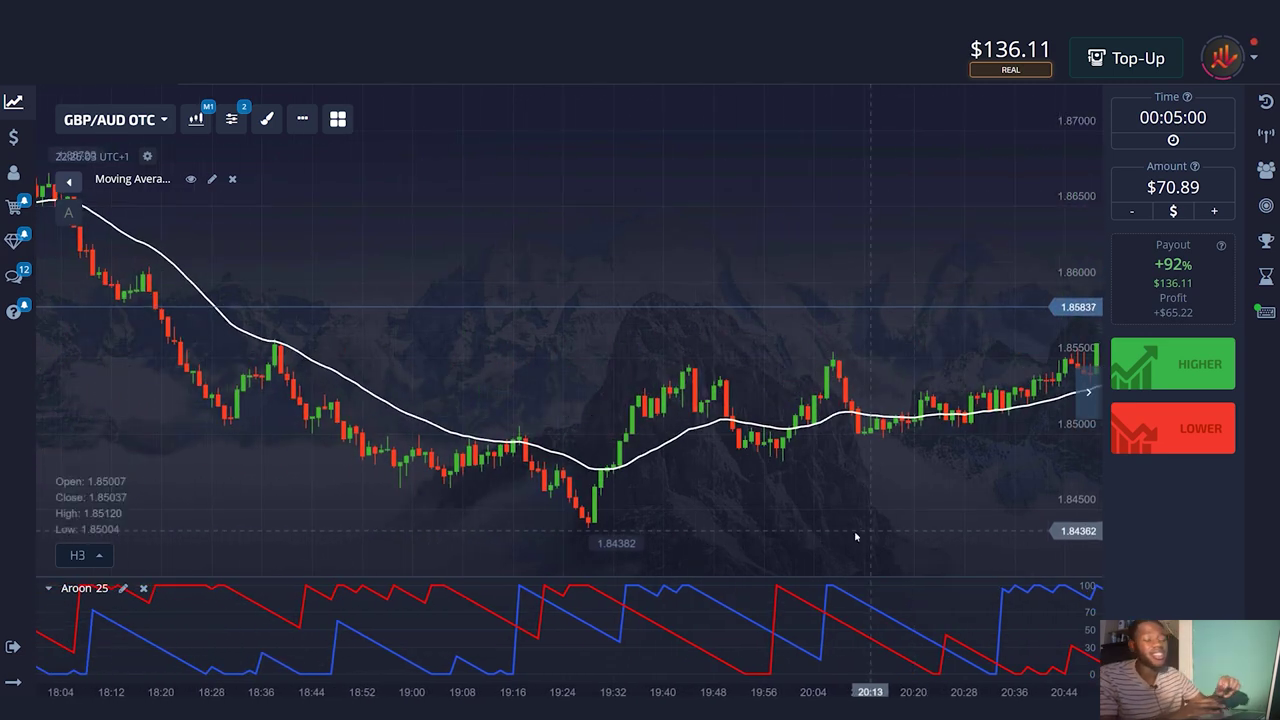
left_click_drag(450, 548, 927, 535)
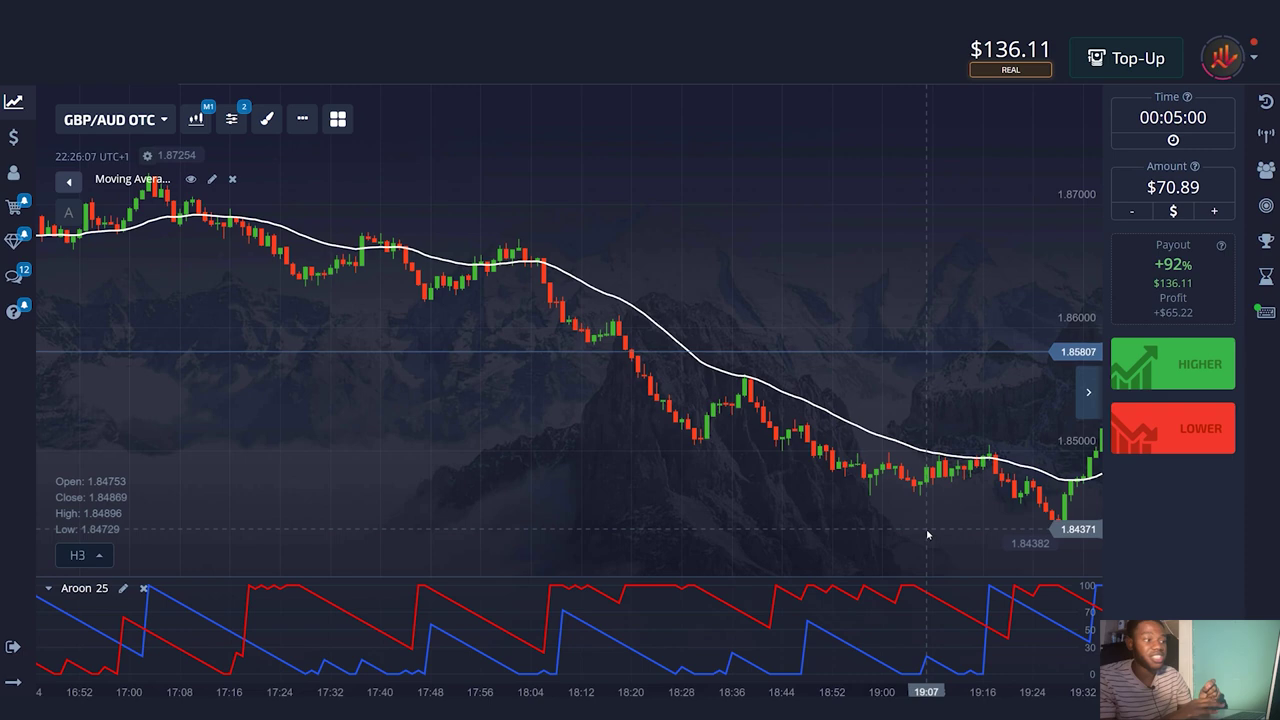
left_click_drag(392, 545, 958, 530)
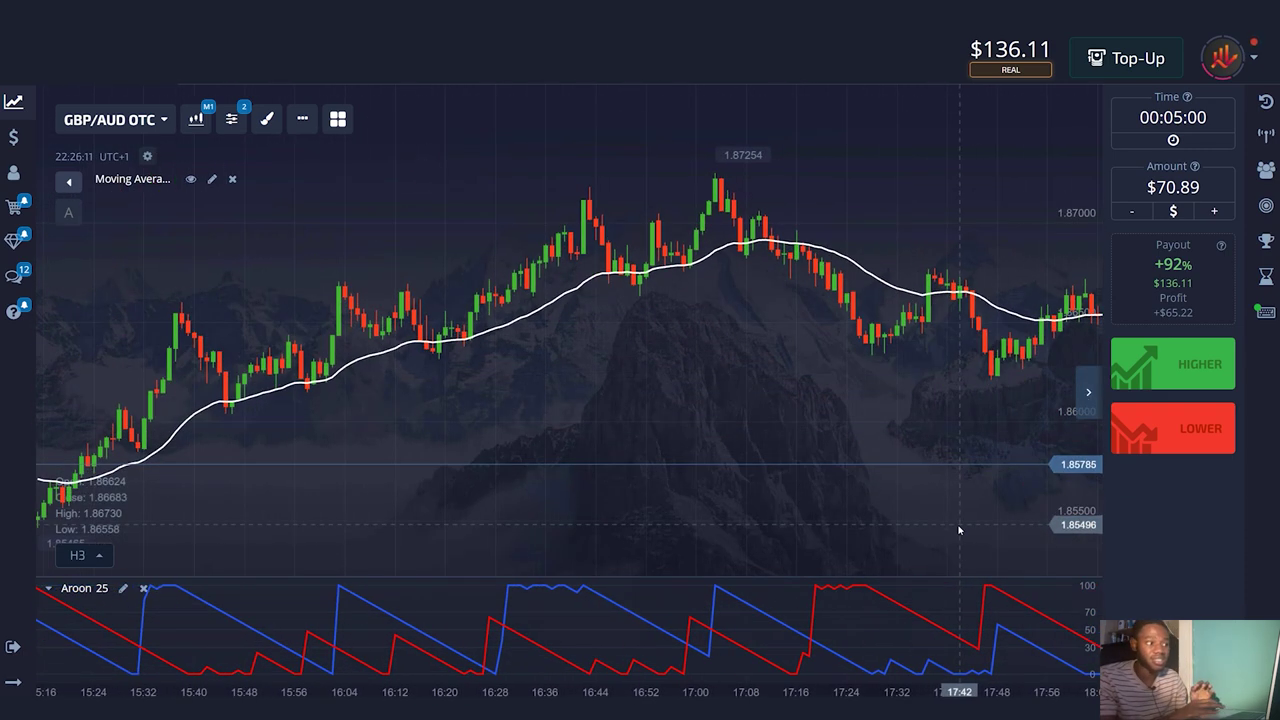
left_click_drag(503, 543, 564, 578)
left_click_drag(927, 537, 493, 581)
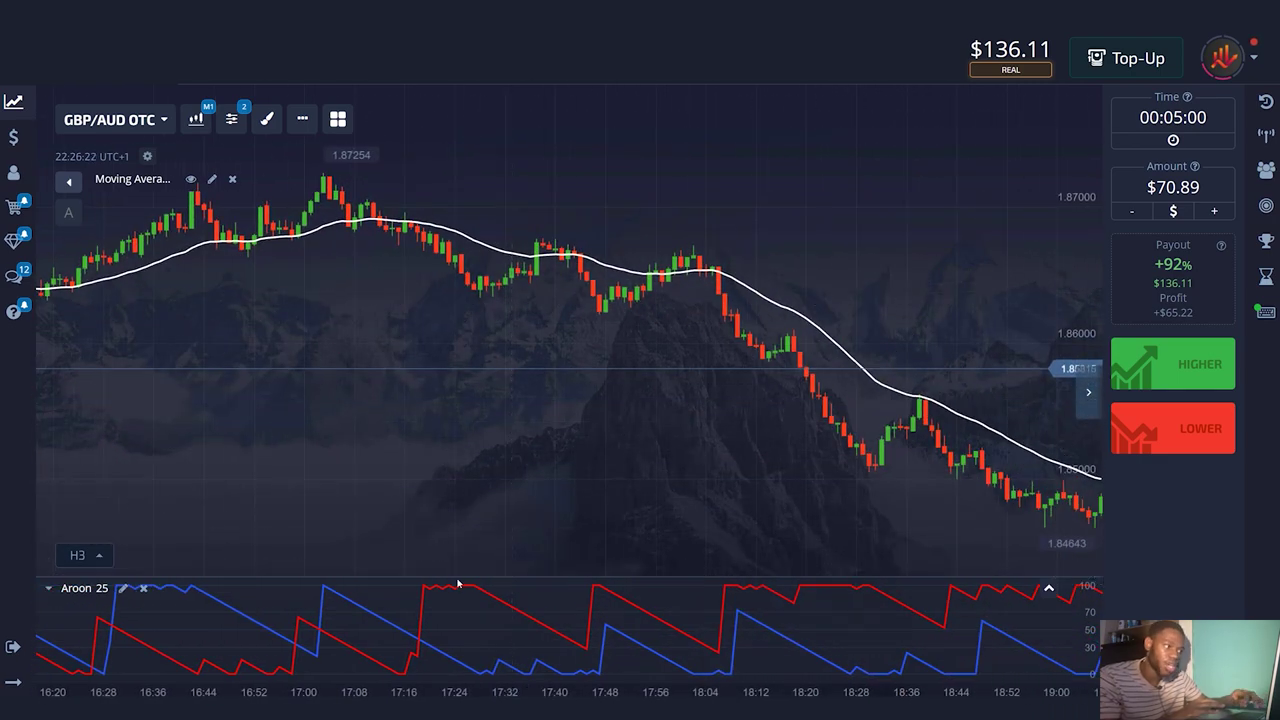
left_click_drag(916, 523, 543, 529)
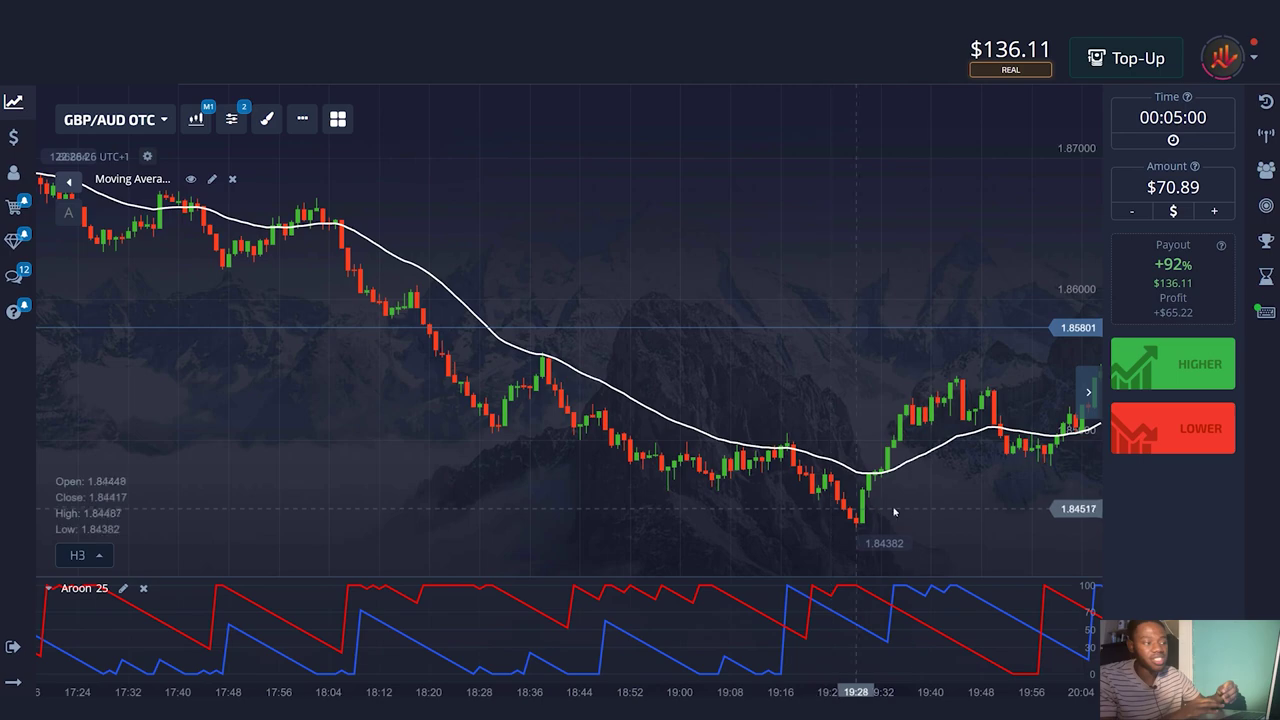
left_click_drag(954, 511, 522, 552)
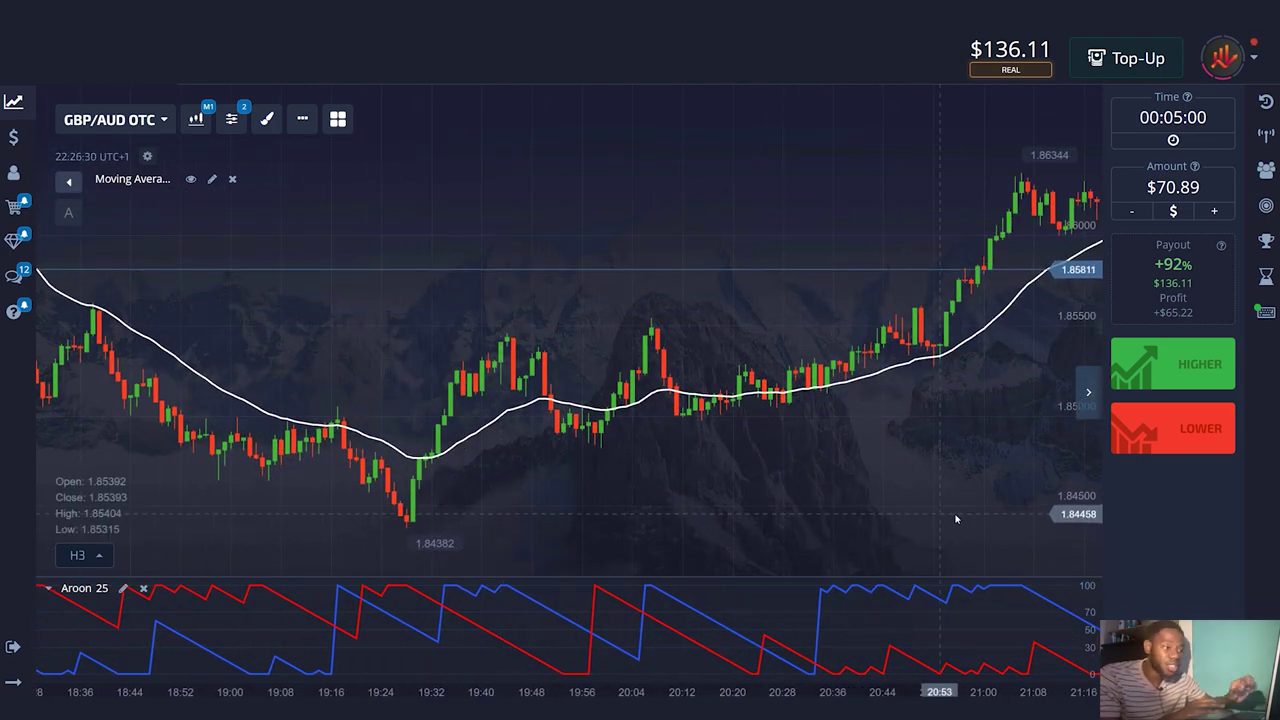
left_click_drag(963, 520, 409, 580)
left_click_drag(894, 520, 820, 534)
scroll(910, 521, "up", 2)
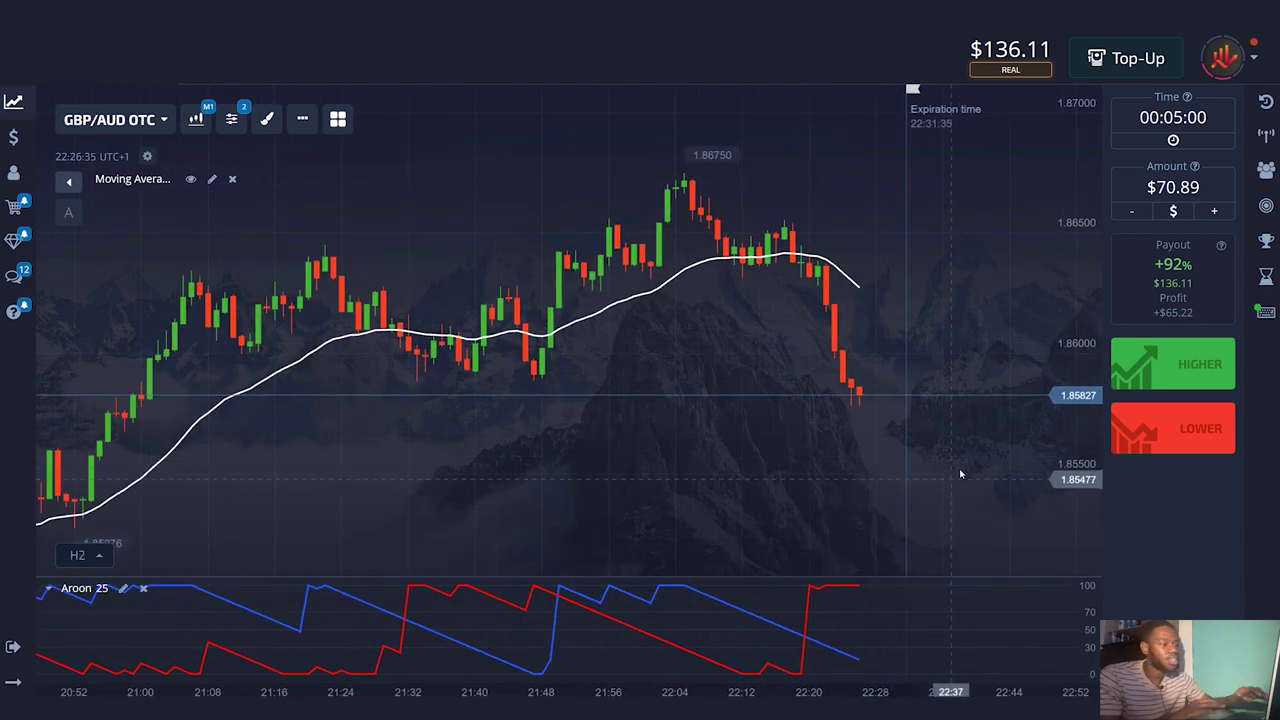